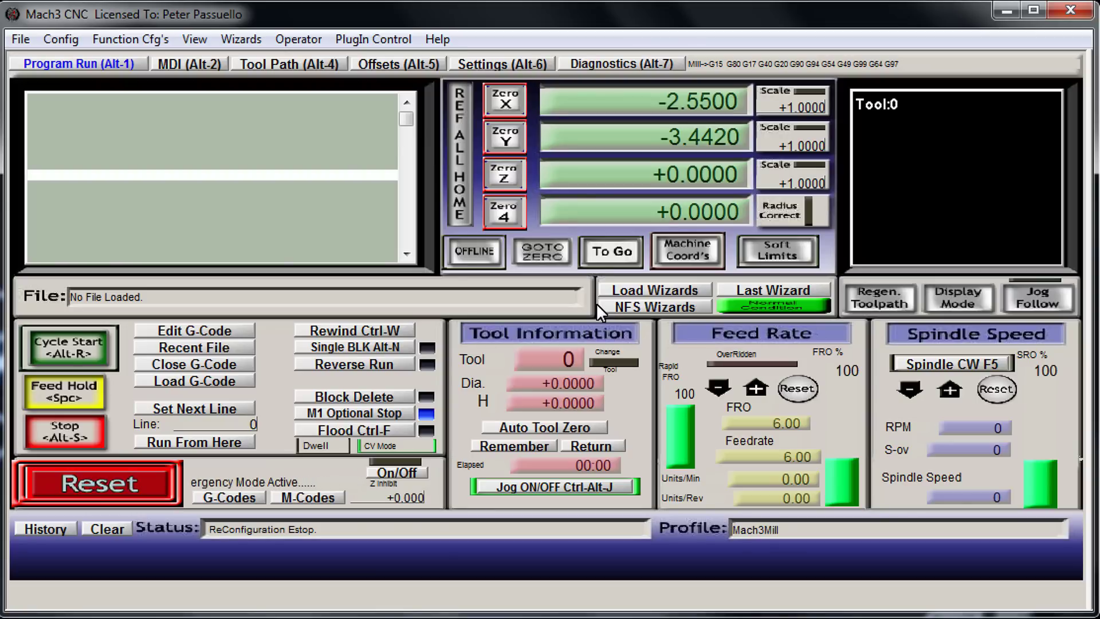
Load the Plasma.set screenset from View > Load Screens.
{"action": "left_click", "coordinate": [194, 40]}
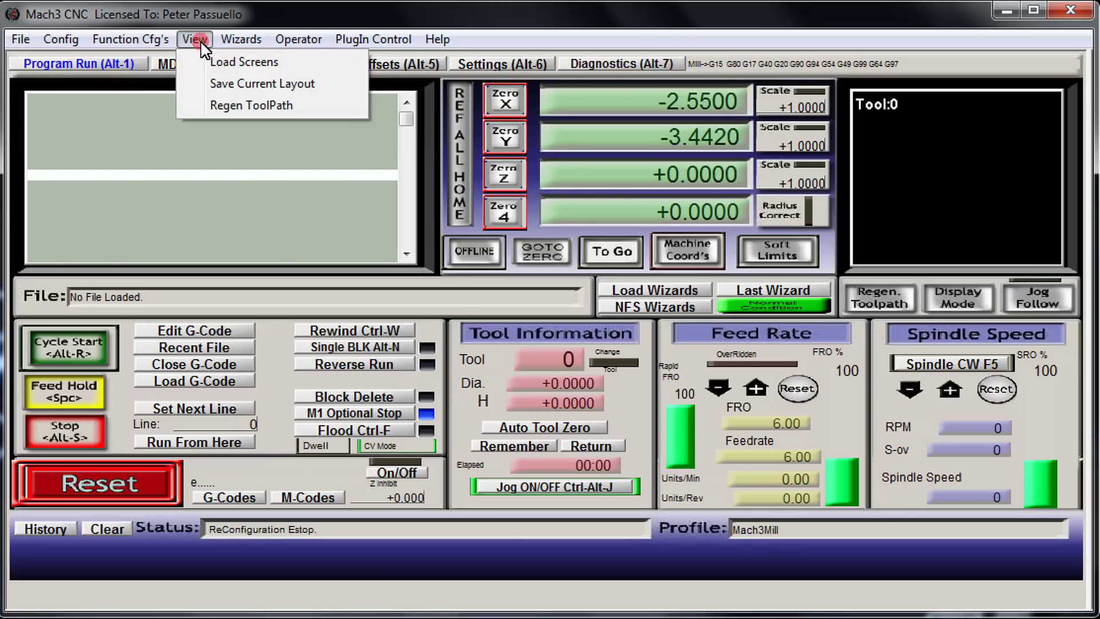
{"action": "left_click", "coordinate": [236, 63]}
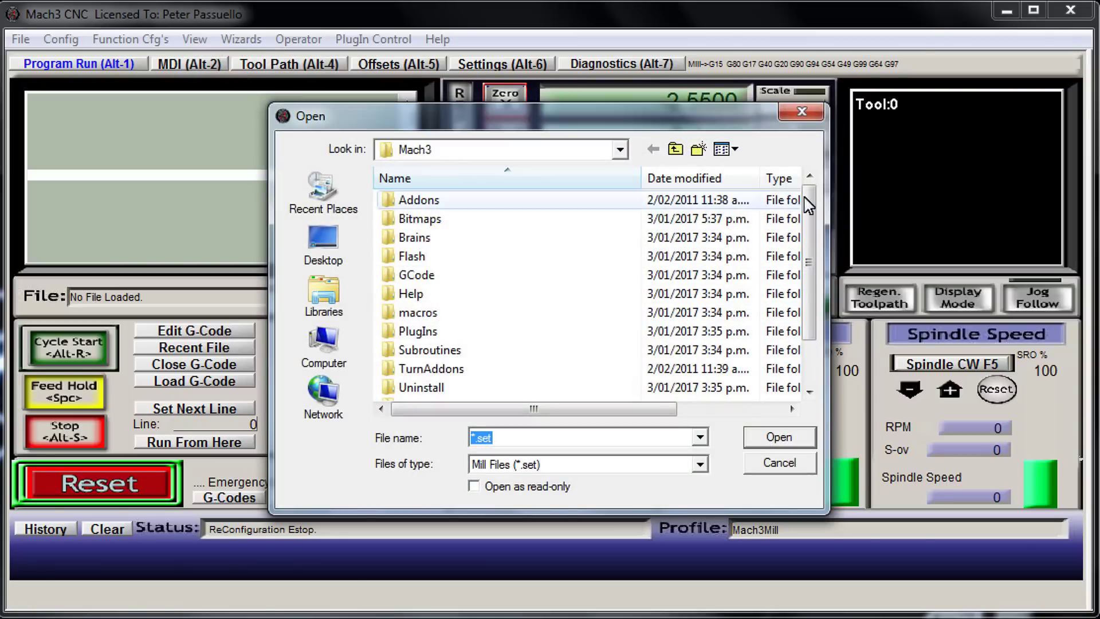
{"action": "left_click_drag", "start_coordinate": [806, 231], "coordinate": [802, 270]}
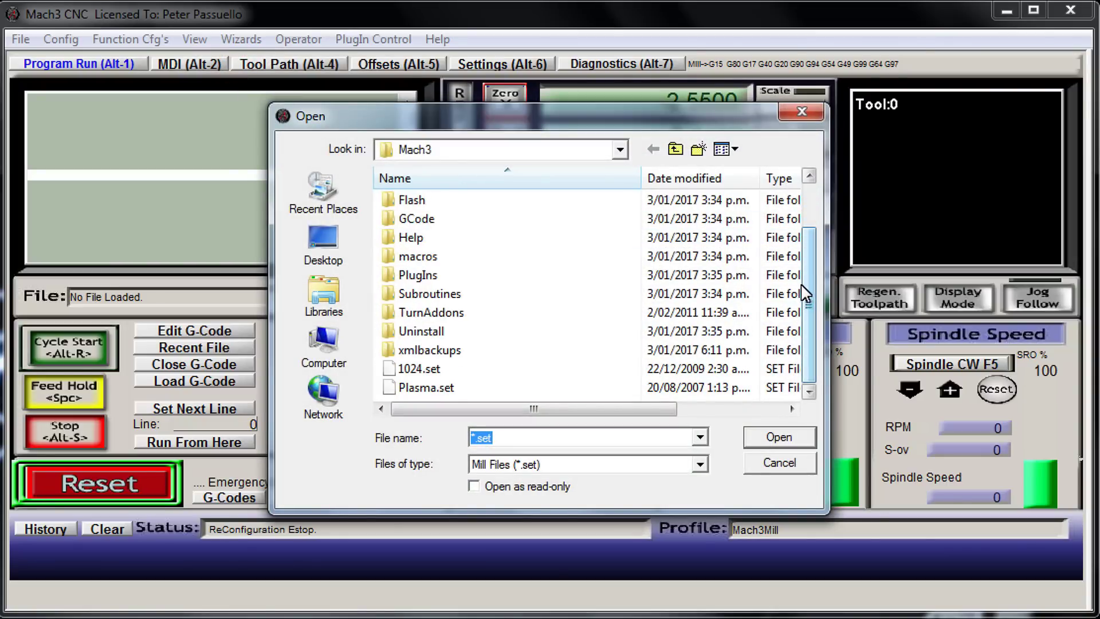
{"action": "left_click", "coordinate": [492, 391]}
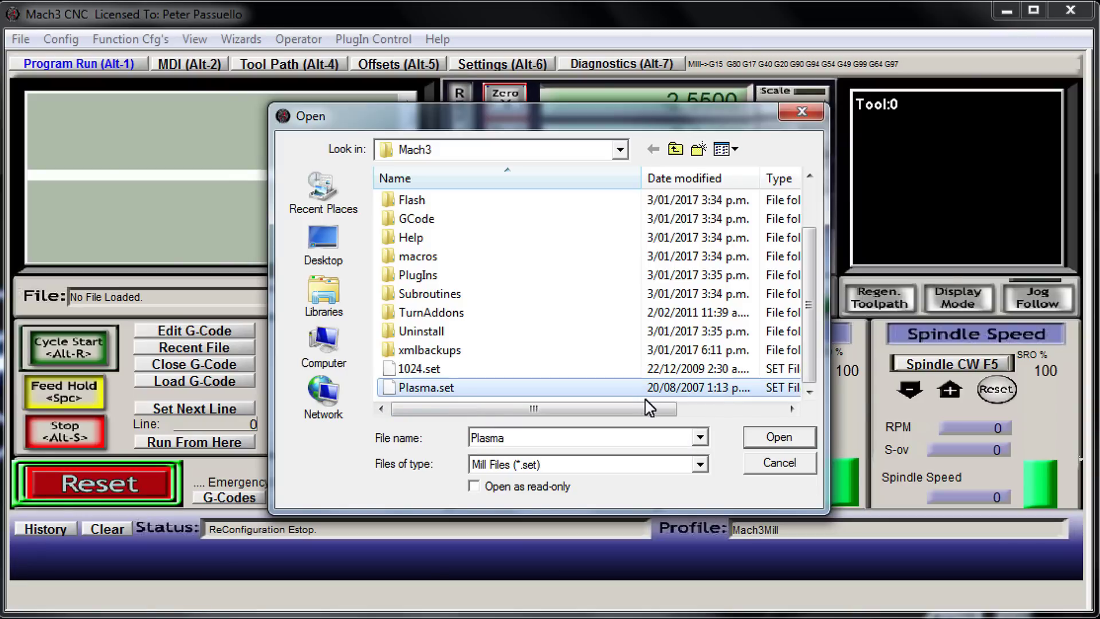
{"action": "left_click", "coordinate": [786, 438]}
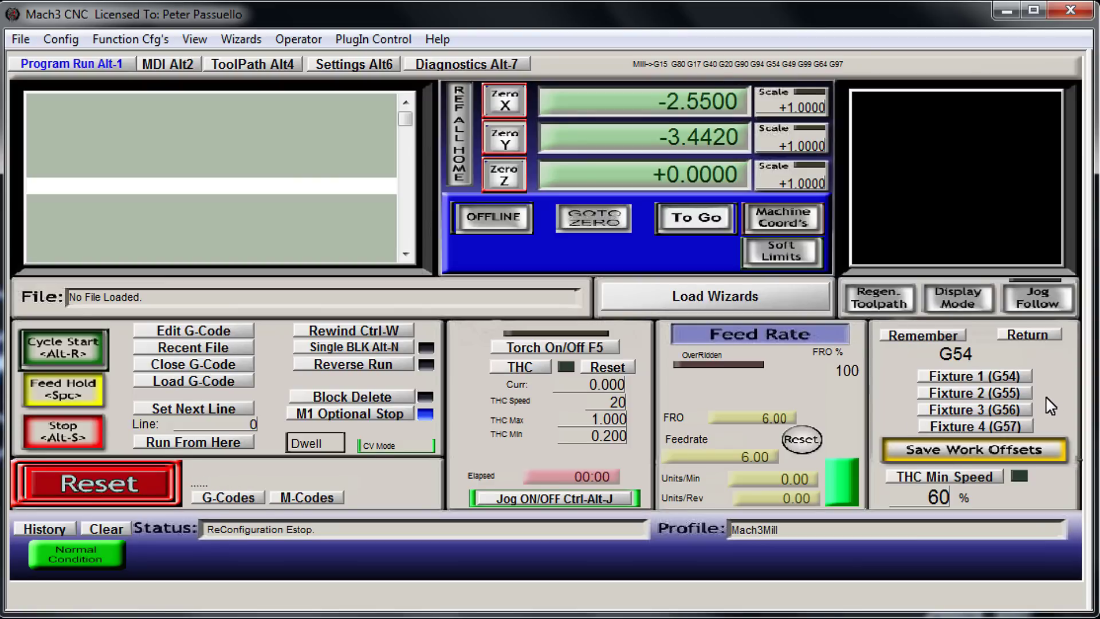
Pick 1024.set in the Load Screens file list to switch back to the standard screen.
{"action": "left_click", "coordinate": [194, 39]}
{"action": "left_click", "coordinate": [230, 63]}
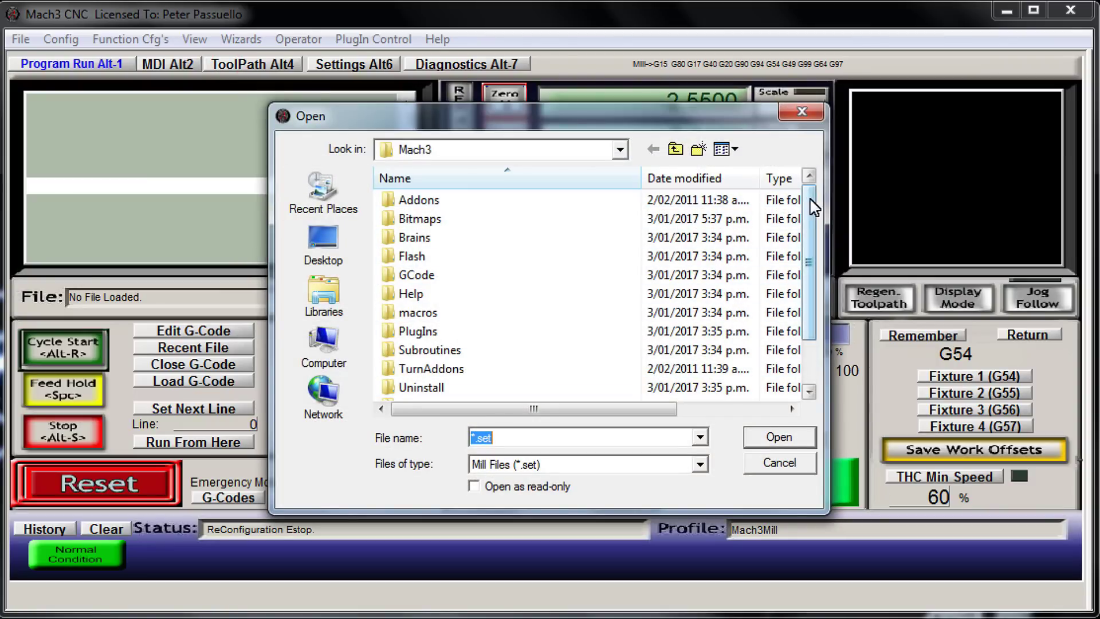
{"action": "left_click_drag", "start_coordinate": [807, 200], "coordinate": [796, 275]}
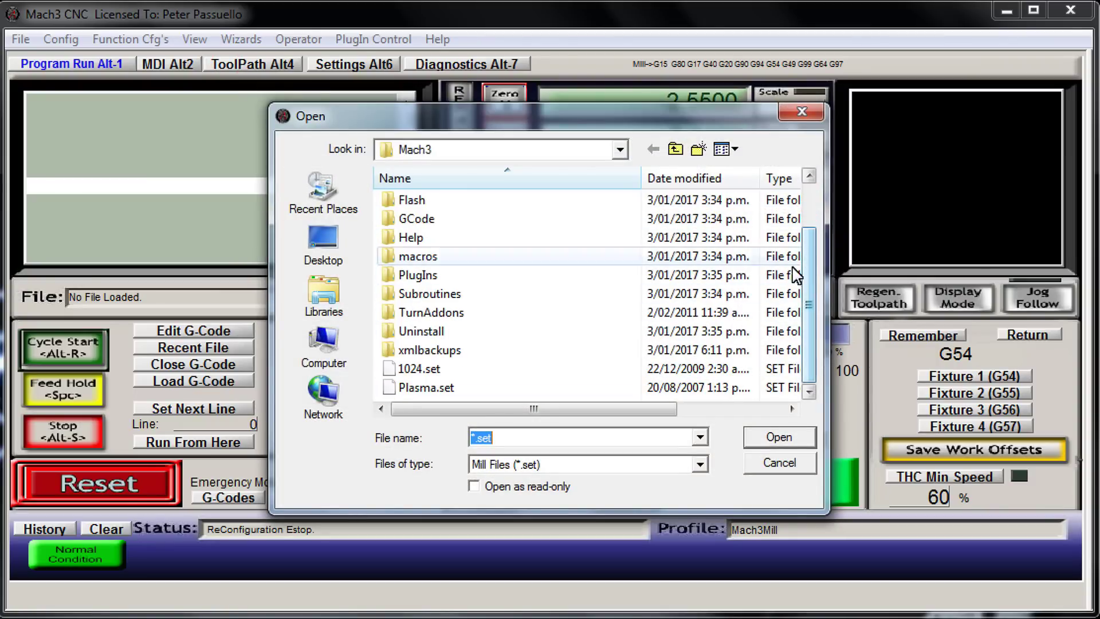
{"action": "left_click", "coordinate": [417, 370]}
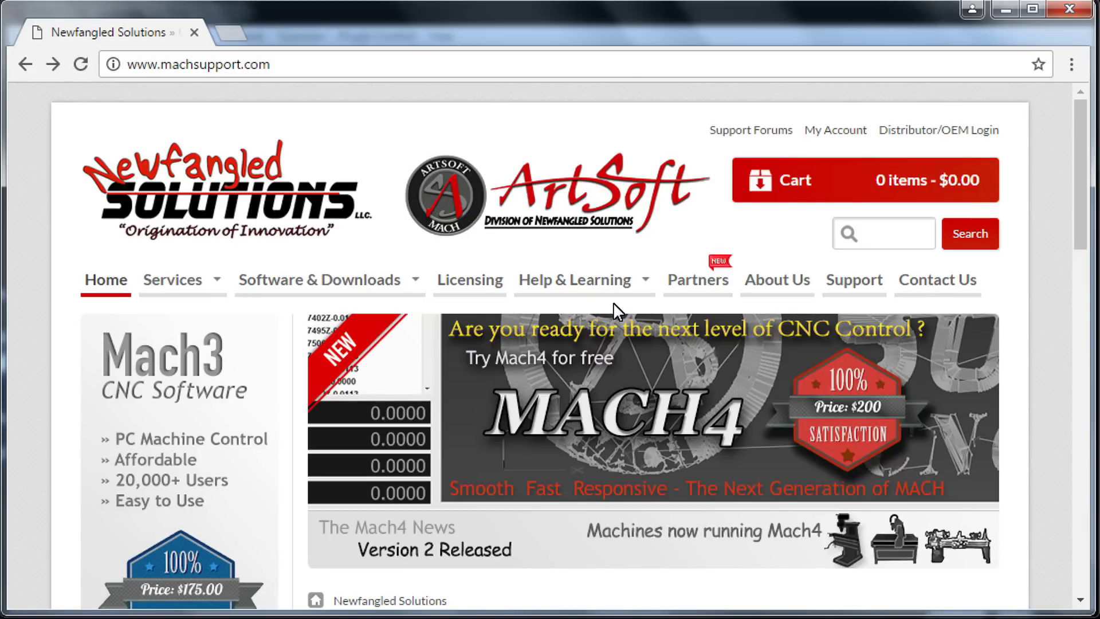
Go to the Screensets page under Software & Downloads and scroll down to its screenset list.
{"action": "mouse_move", "coordinate": [289, 277]}
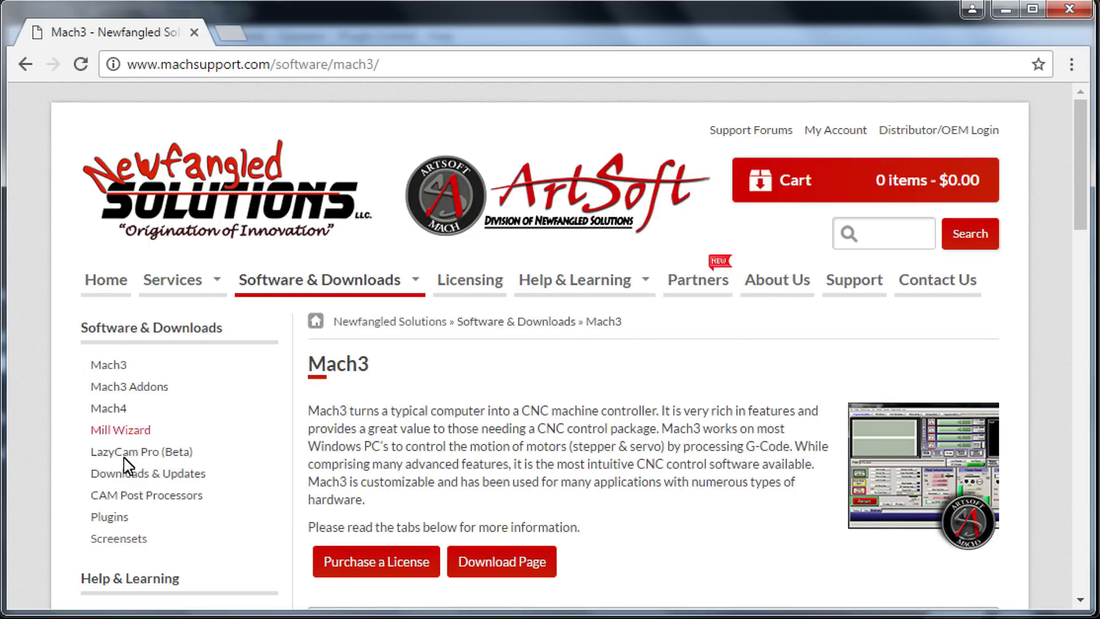
{"action": "left_click", "coordinate": [116, 540]}
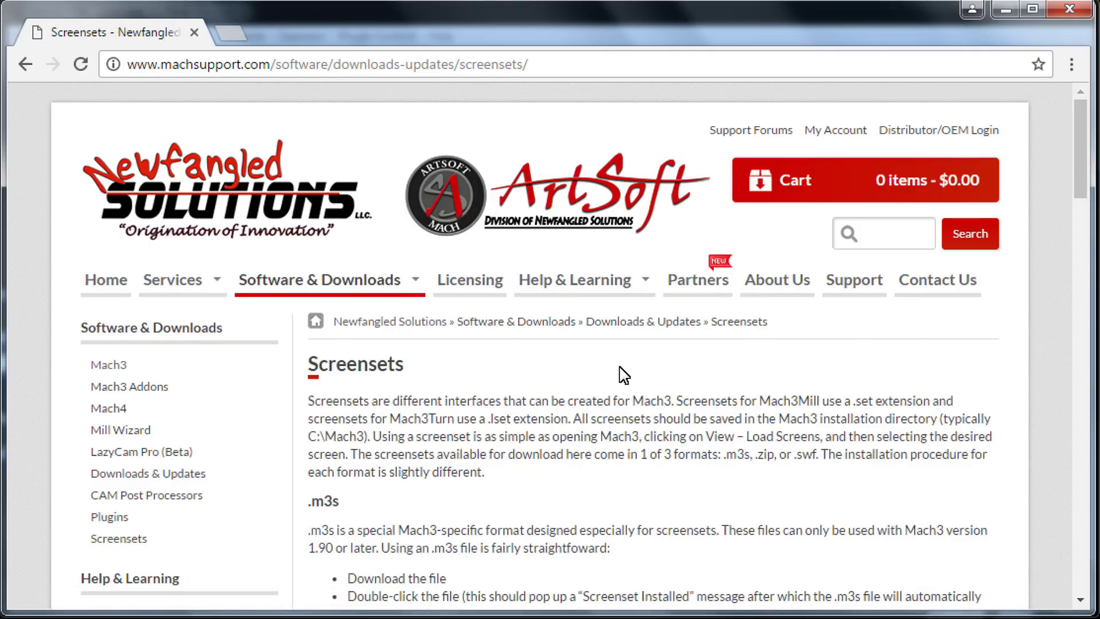
{"action": "scroll", "coordinate": [624, 376], "scroll_direction": "down", "scroll_amount": 2}
{"action": "scroll", "coordinate": [523, 374], "scroll_direction": "down", "scroll_amount": 2}
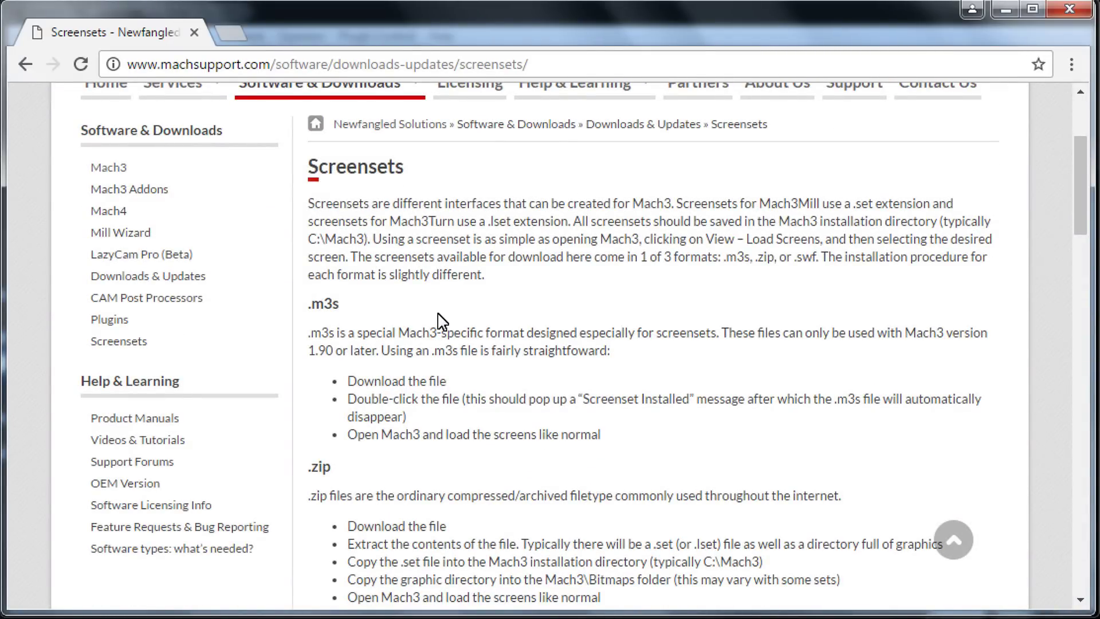
{"action": "scroll", "coordinate": [441, 321], "scroll_direction": "down", "scroll_amount": 4}
{"action": "scroll", "coordinate": [442, 318], "scroll_direction": "down", "scroll_amount": 4}
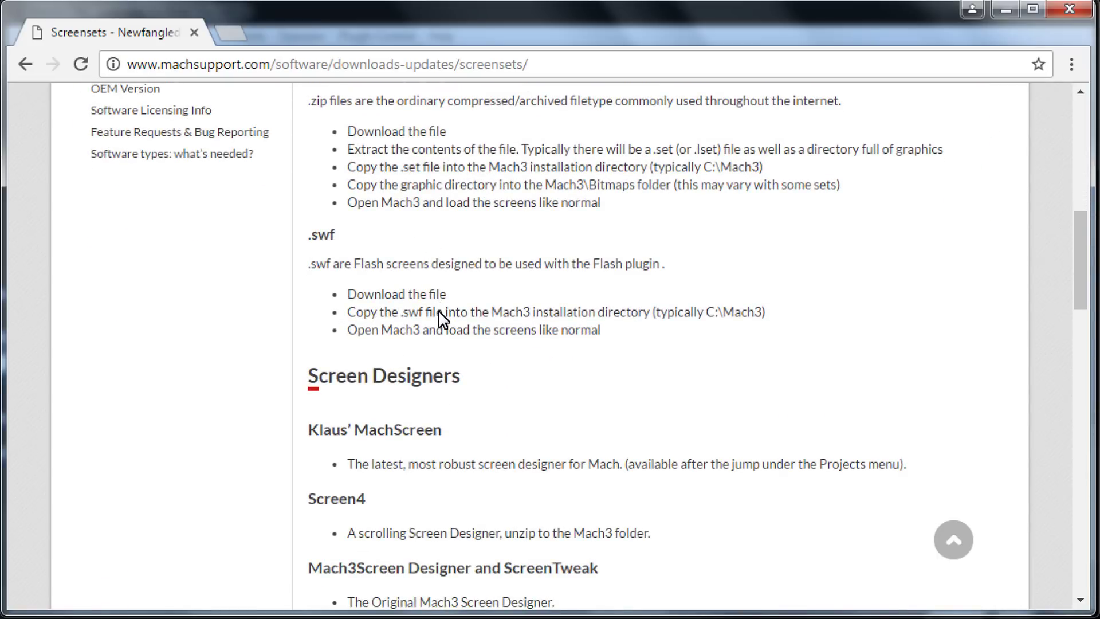
{"action": "scroll", "coordinate": [447, 315], "scroll_direction": "down", "scroll_amount": 4}
{"action": "scroll", "coordinate": [573, 275], "scroll_direction": "up", "scroll_amount": 2}
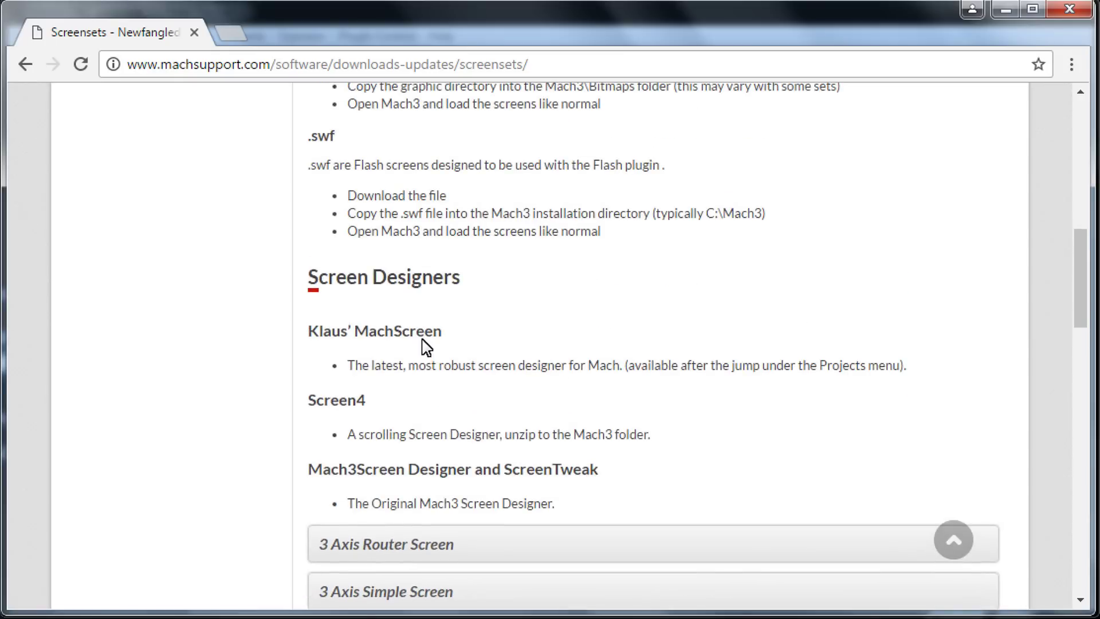
{"action": "scroll", "coordinate": [459, 338], "scroll_direction": "down", "scroll_amount": 2}
{"action": "scroll", "coordinate": [511, 319], "scroll_direction": "down", "scroll_amount": 6}
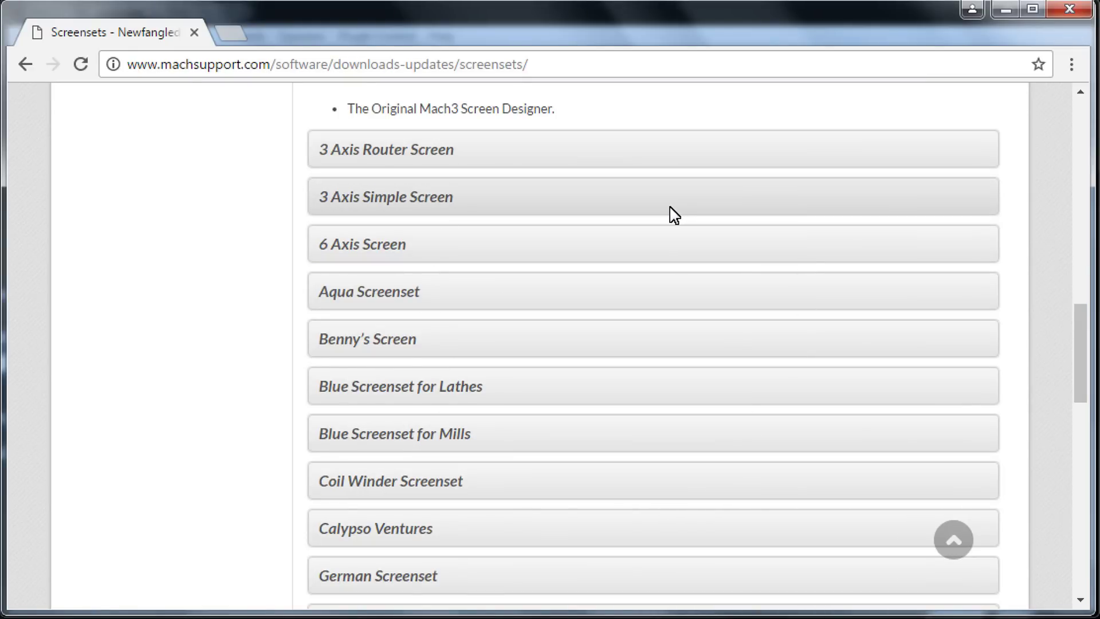
Expand the 3 Axis Router Screen entry on the Screensets page.
{"action": "left_click", "coordinate": [408, 161]}
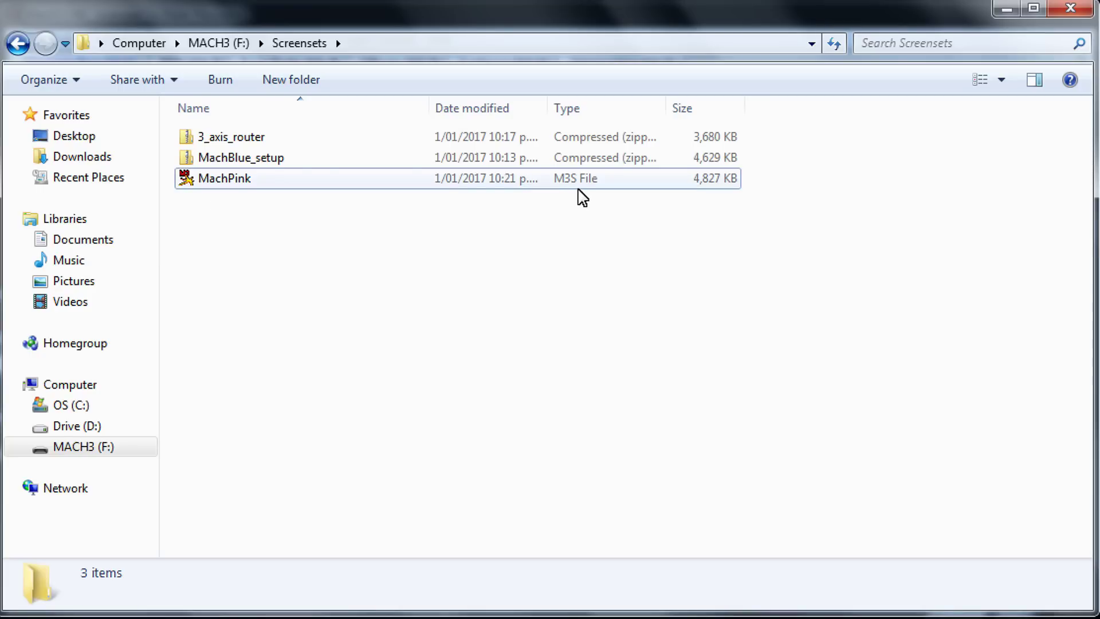
Install MachPink.m3s from the Screensets folder and confirm the ScreenSet Installed message.
{"action": "left_click", "coordinate": [235, 185]}
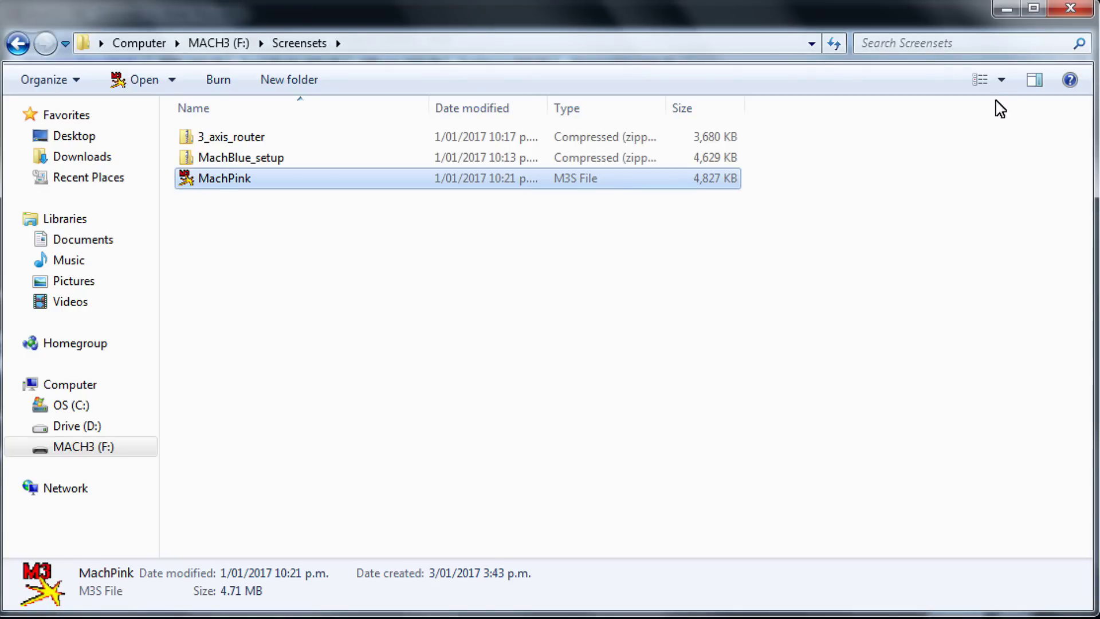
{"action": "left_click", "coordinate": [1004, 11]}
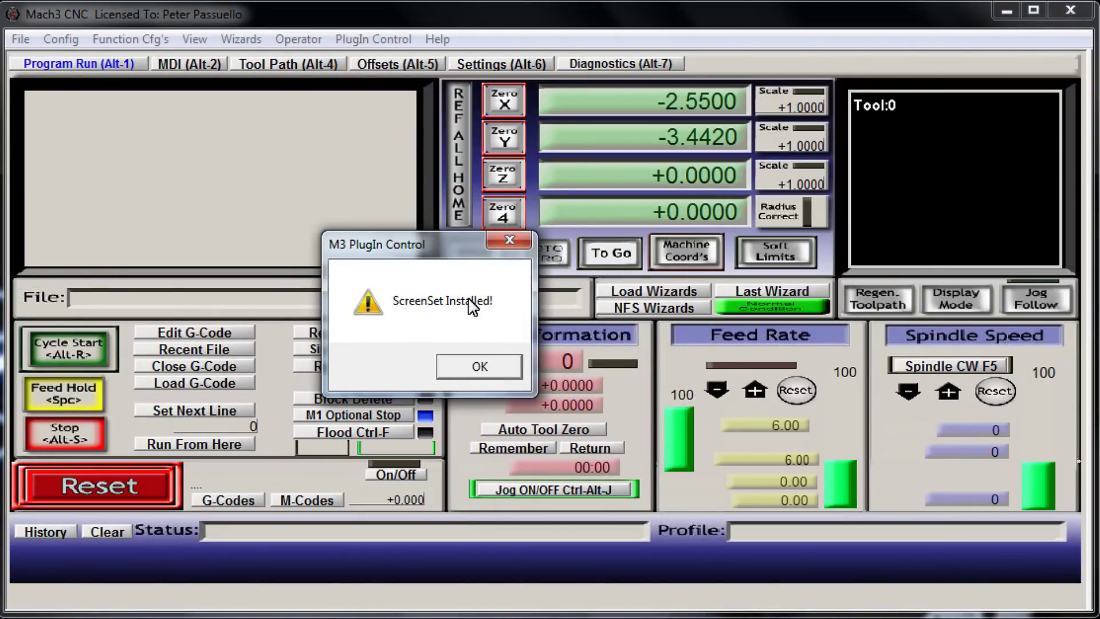
{"action": "left_click", "coordinate": [479, 368]}
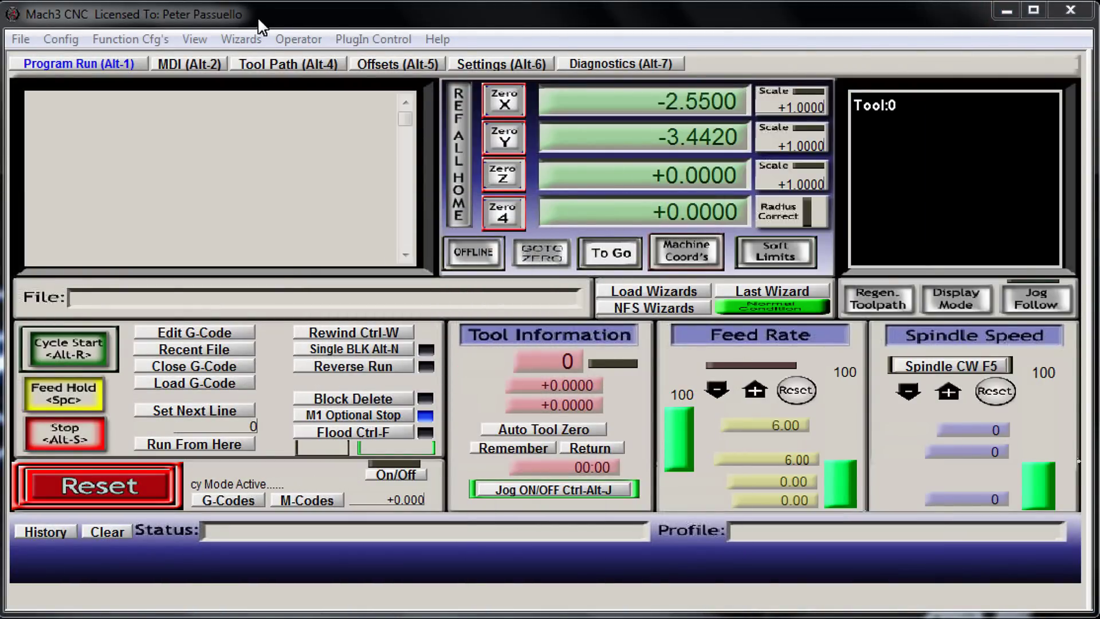
Load Machpink.set as the active screenset from View > Load Screens.
{"action": "left_click", "coordinate": [192, 38]}
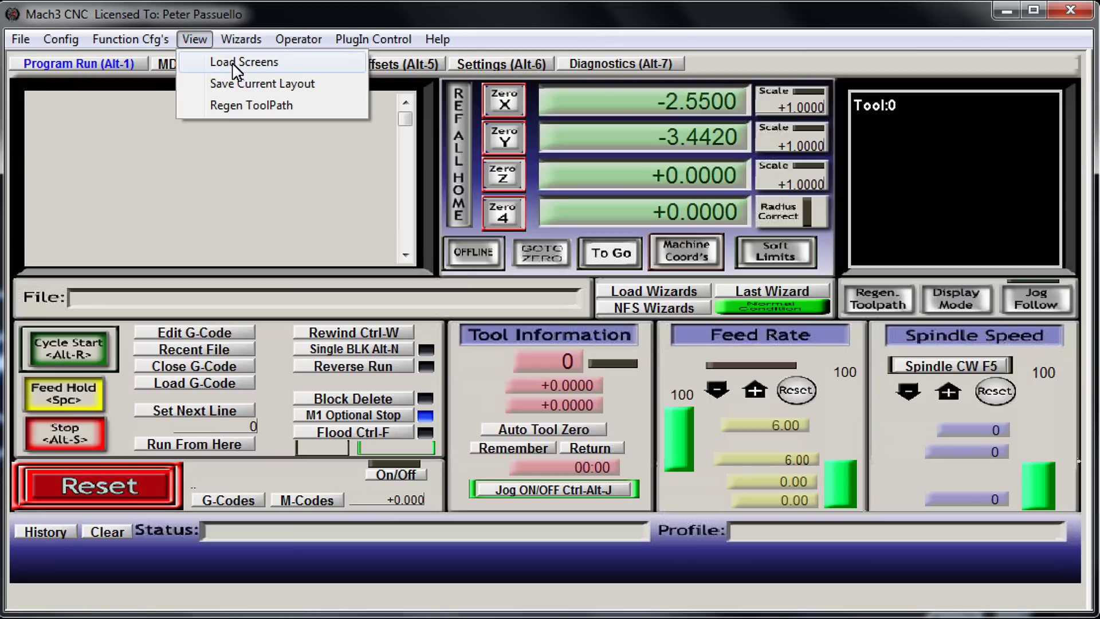
{"action": "left_click", "coordinate": [234, 63]}
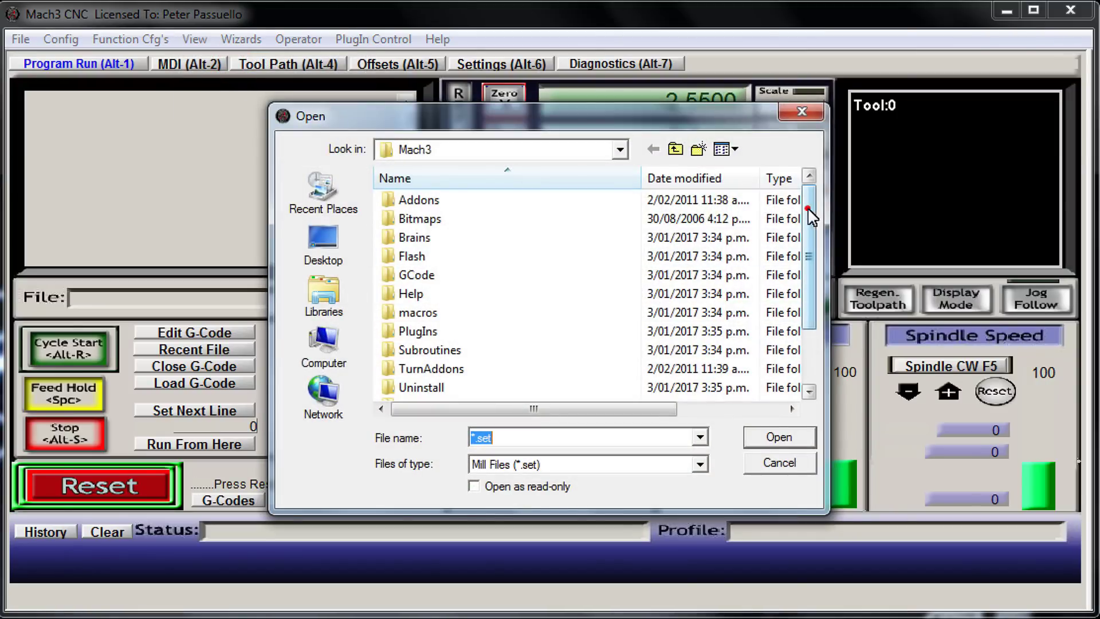
{"action": "left_click_drag", "start_coordinate": [808, 209], "coordinate": [809, 265]}
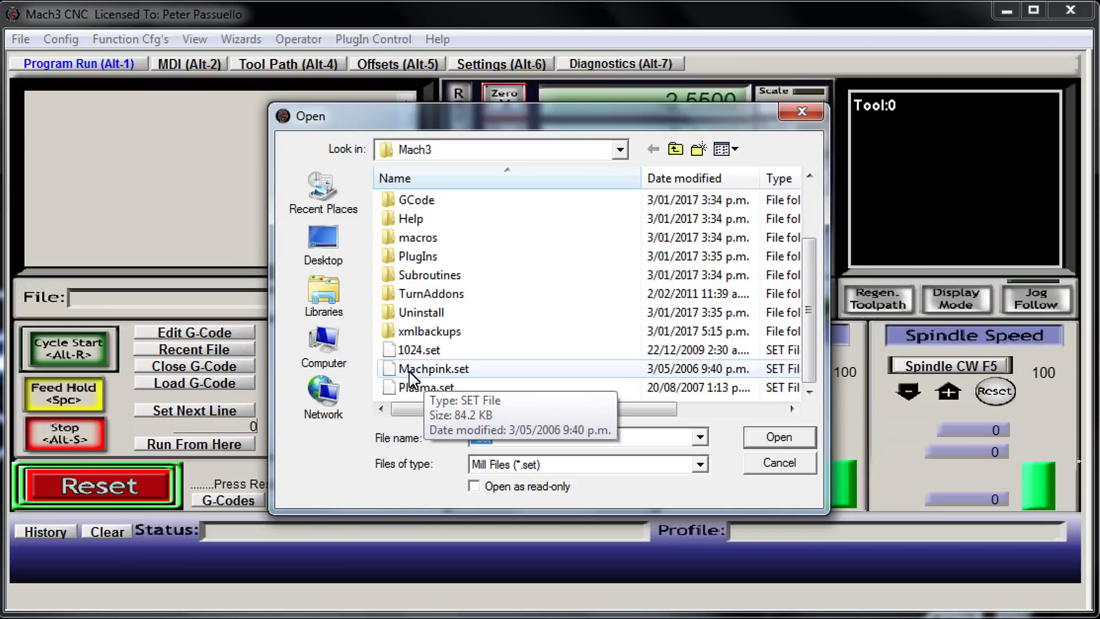
{"action": "left_click", "coordinate": [455, 372]}
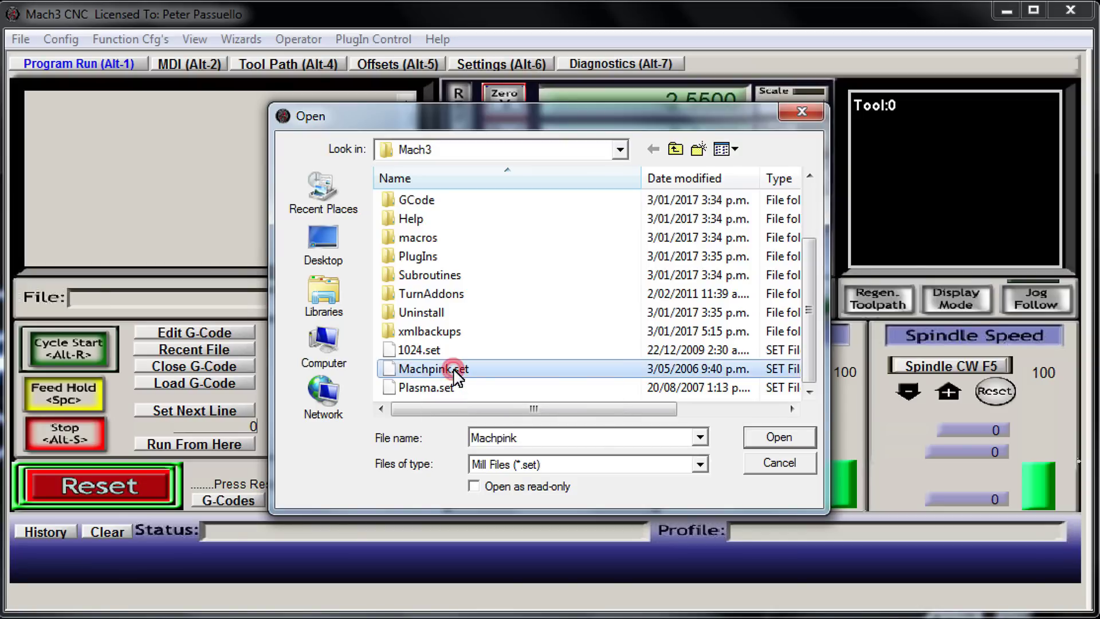
{"action": "left_click", "coordinate": [768, 444]}
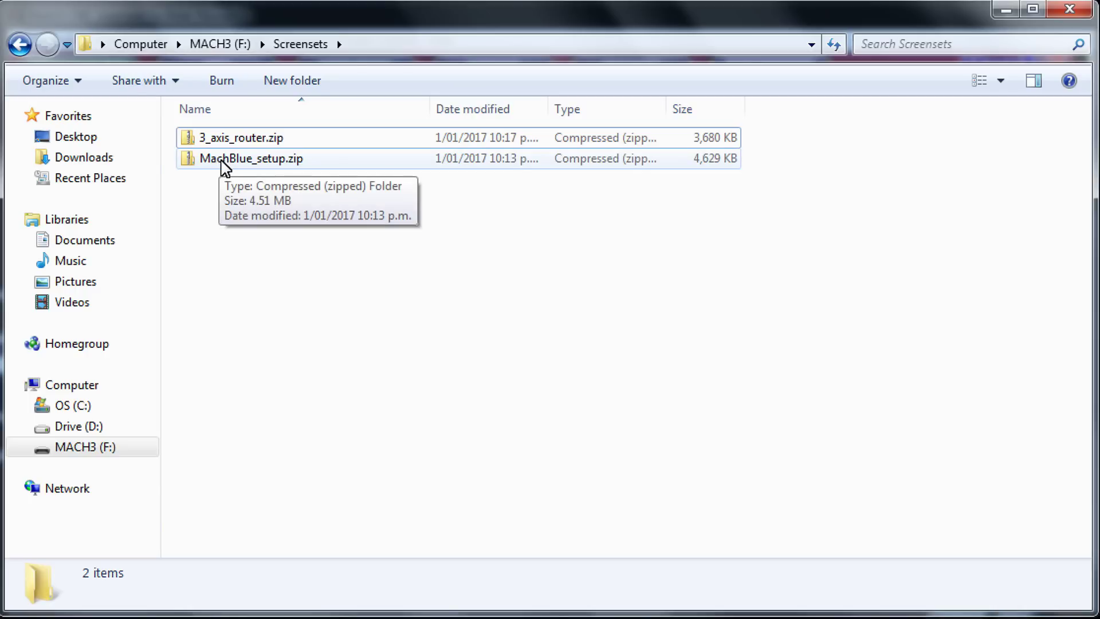
Open MachBlue_setup.zip and select MachBlue_setup.exe inside it.
{"action": "double_click", "coordinate": [223, 163]}
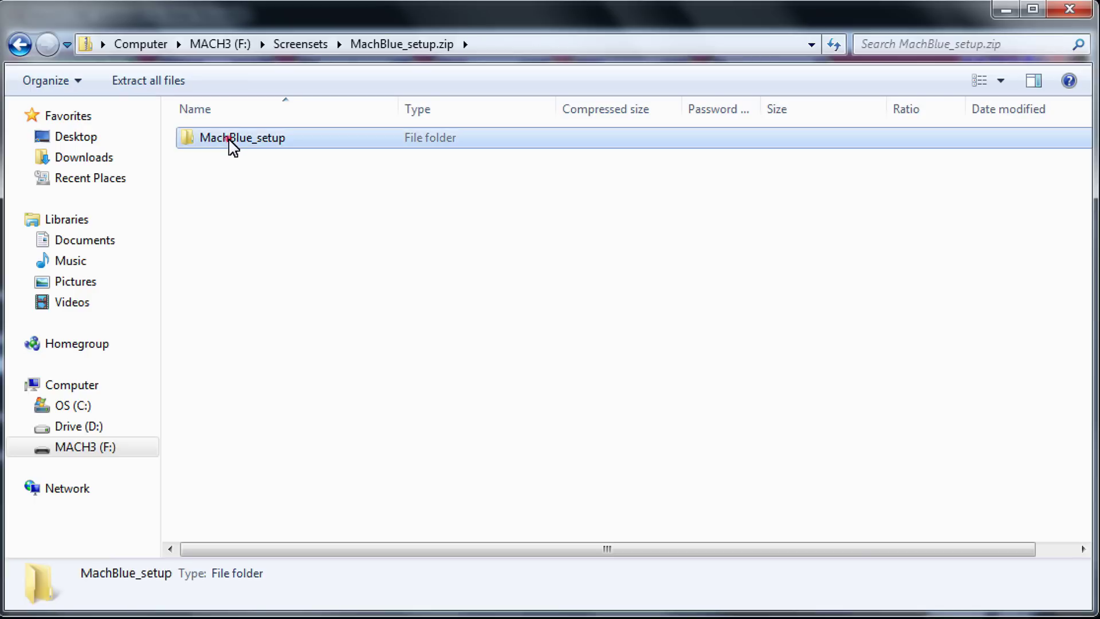
{"action": "double_click", "coordinate": [229, 140]}
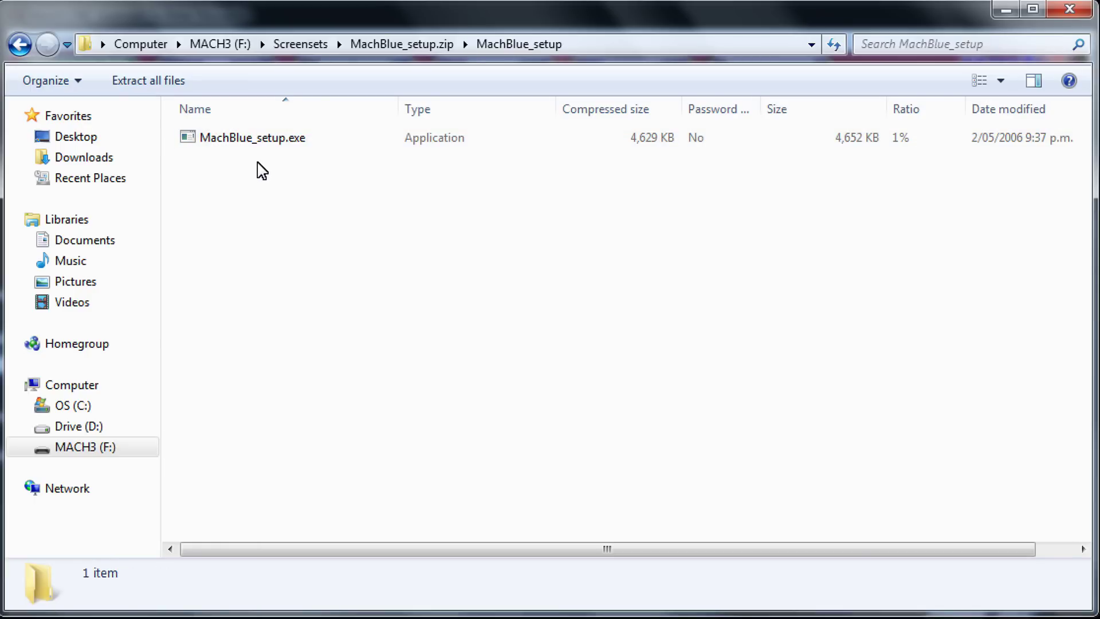
{"action": "left_click", "coordinate": [251, 139]}
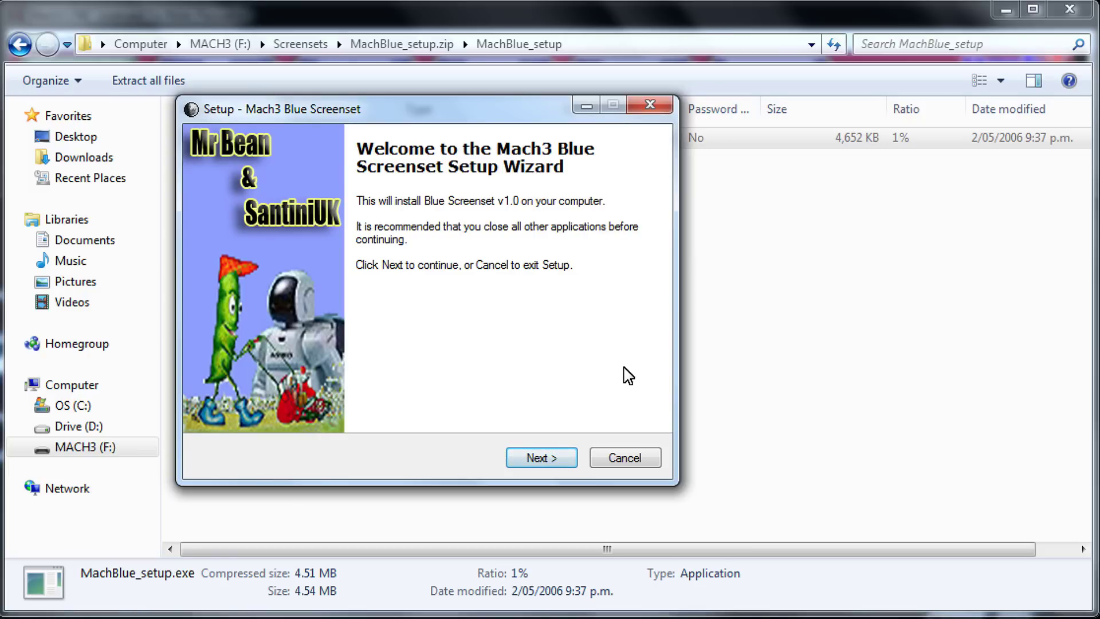
Run the MachBlue installer, accepting the licence and installing to C:\Mach3.
{"action": "key", "text": "Return"}
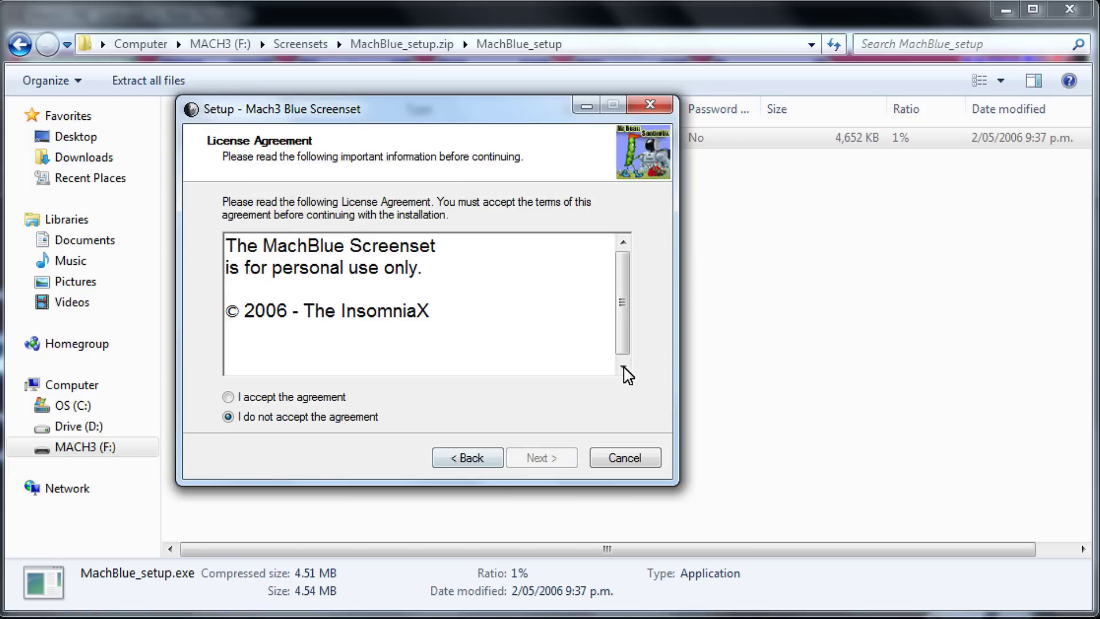
{"action": "key", "text": "alt+a"}
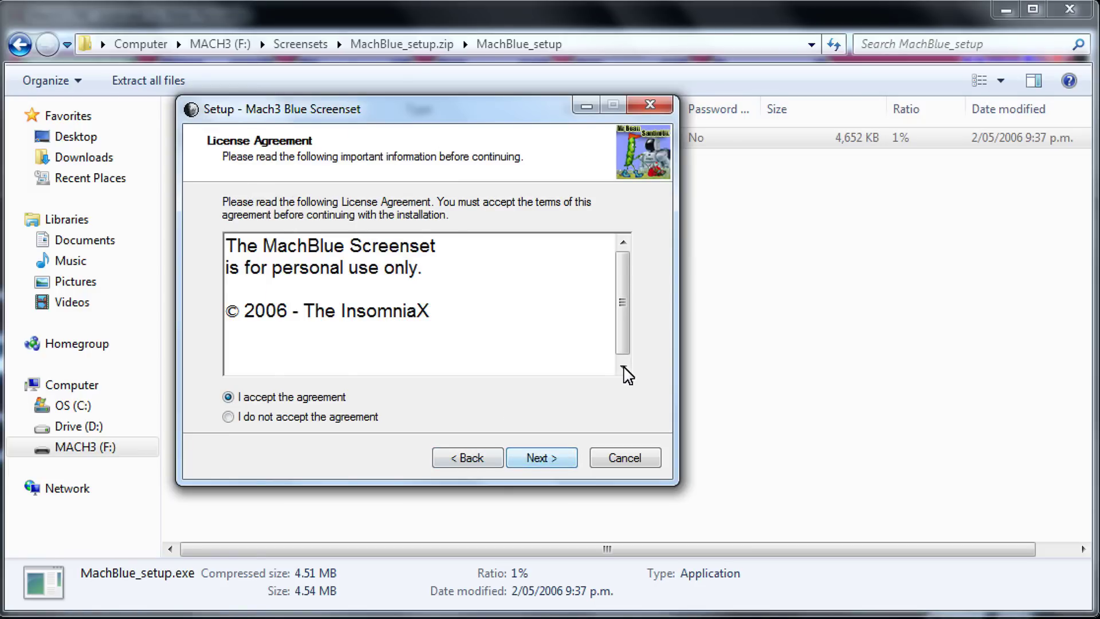
{"action": "key", "text": "Return"}
{"action": "key", "text": "Return"}
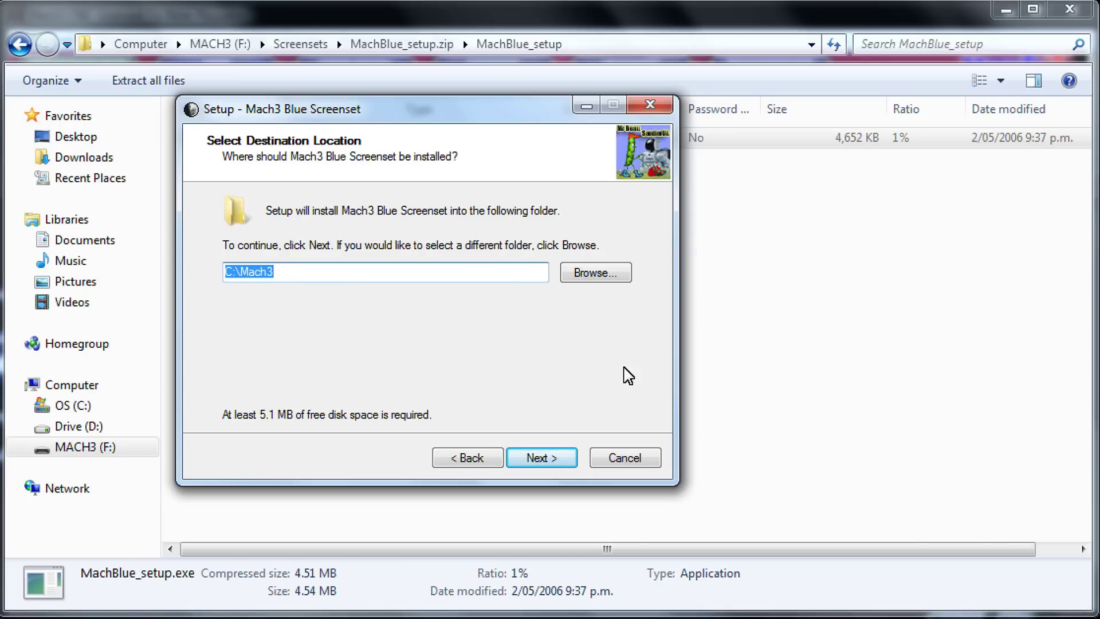
{"action": "key", "text": "Return"}
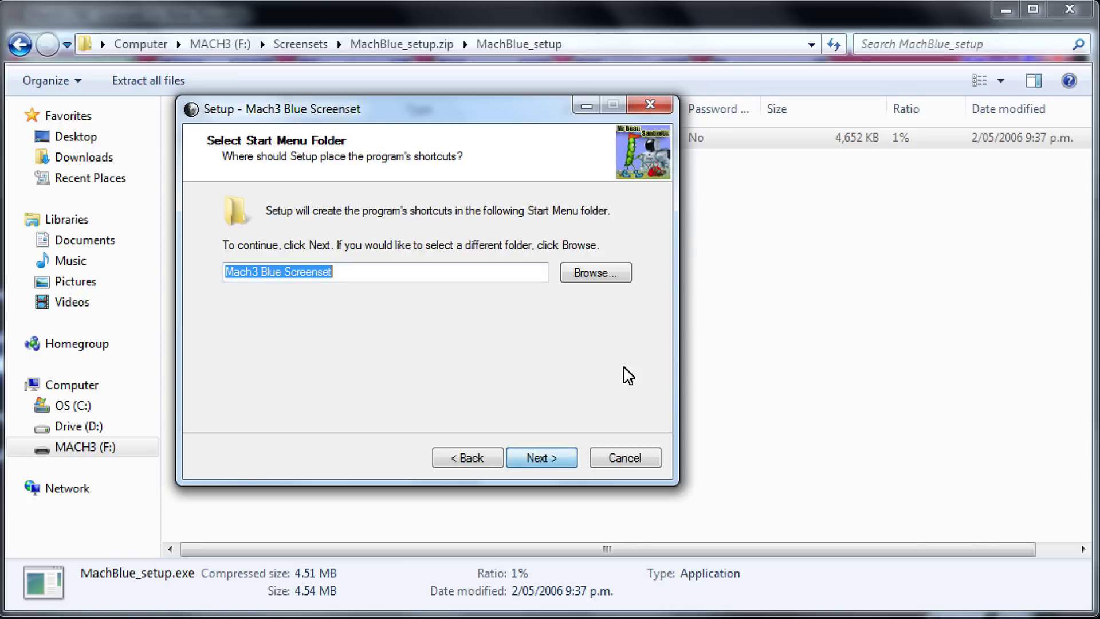
{"action": "key", "text": "Return"}
{"action": "key", "text": "Return"}
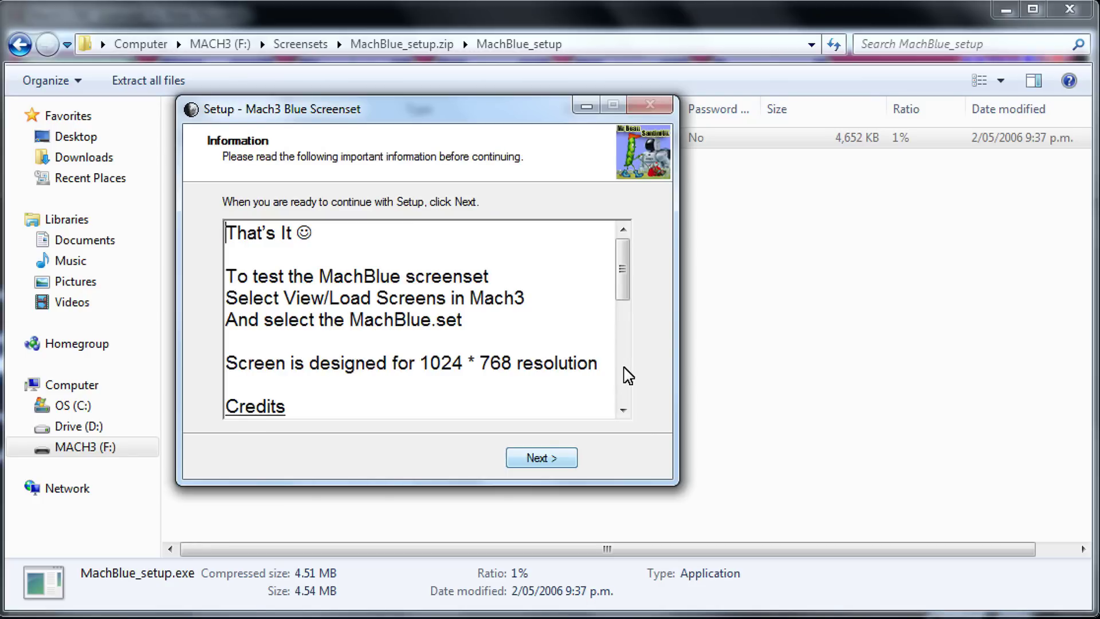
{"action": "key", "text": "Return"}
{"action": "key", "text": "Return"}
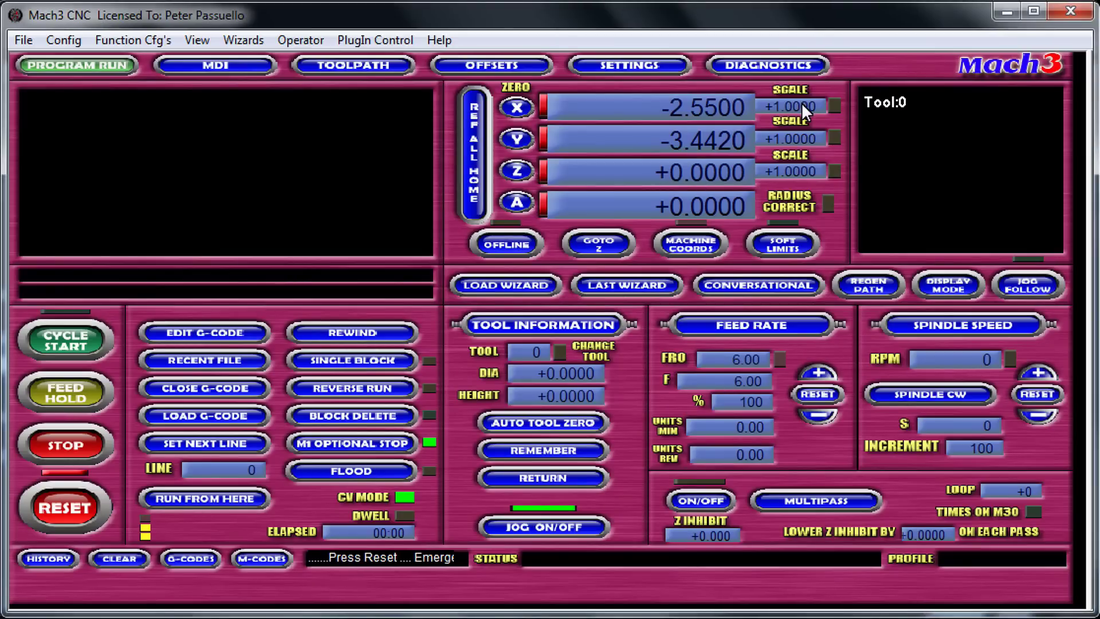
Load MachBlue.set from the Load Screens file list.
{"action": "left_click", "coordinate": [211, 43]}
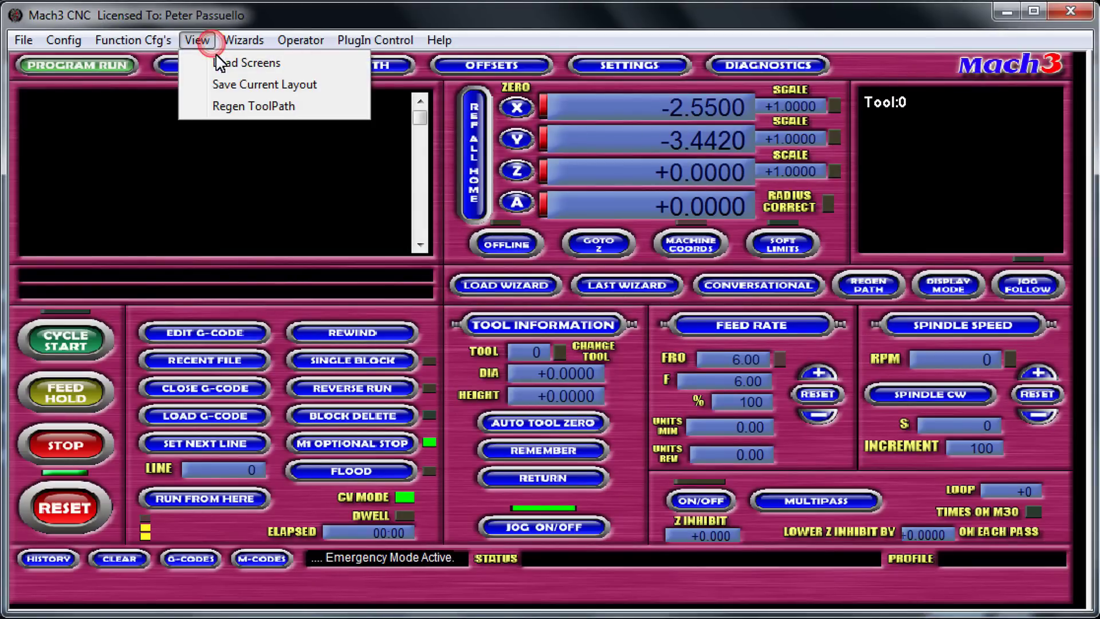
{"action": "left_click", "coordinate": [224, 63]}
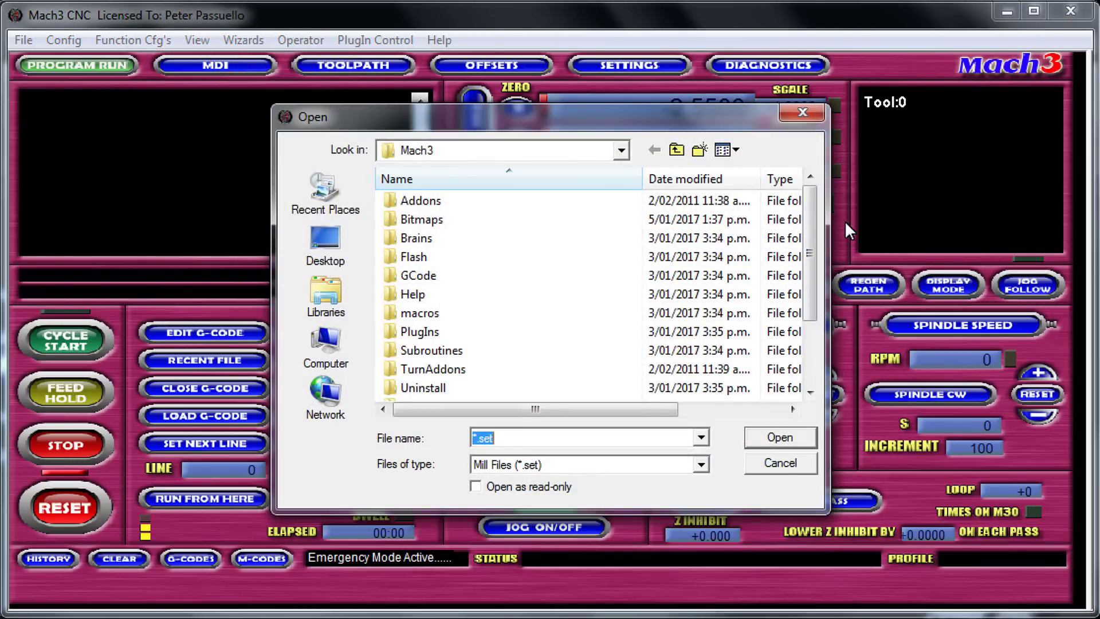
{"action": "left_click_drag", "start_coordinate": [808, 213], "coordinate": [802, 282]}
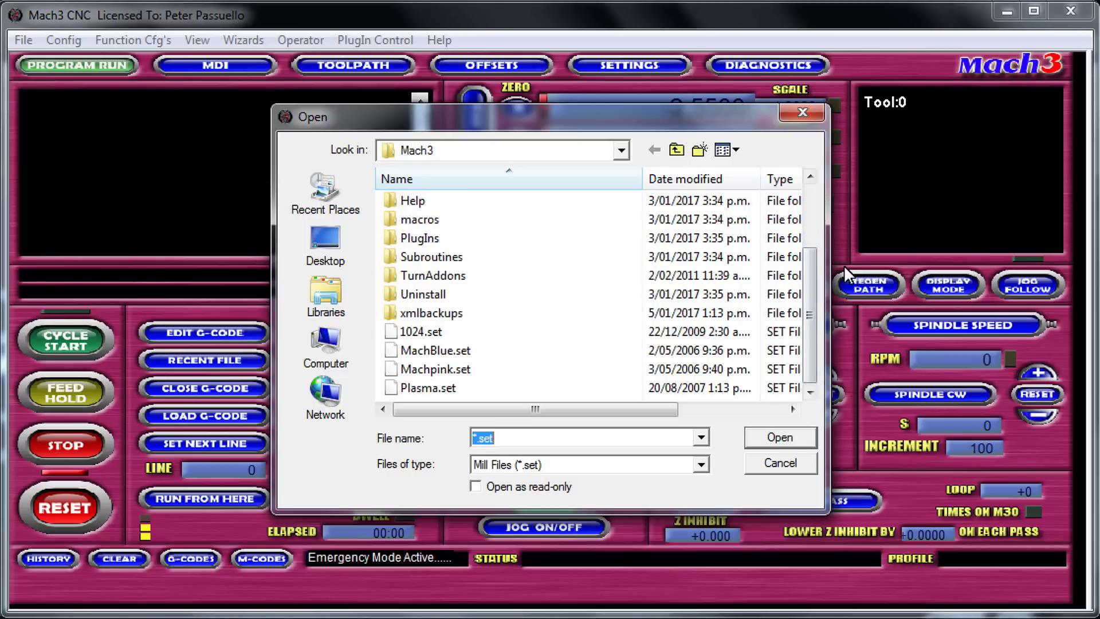
{"action": "left_click", "coordinate": [450, 352]}
{"action": "double_click", "coordinate": [499, 351]}
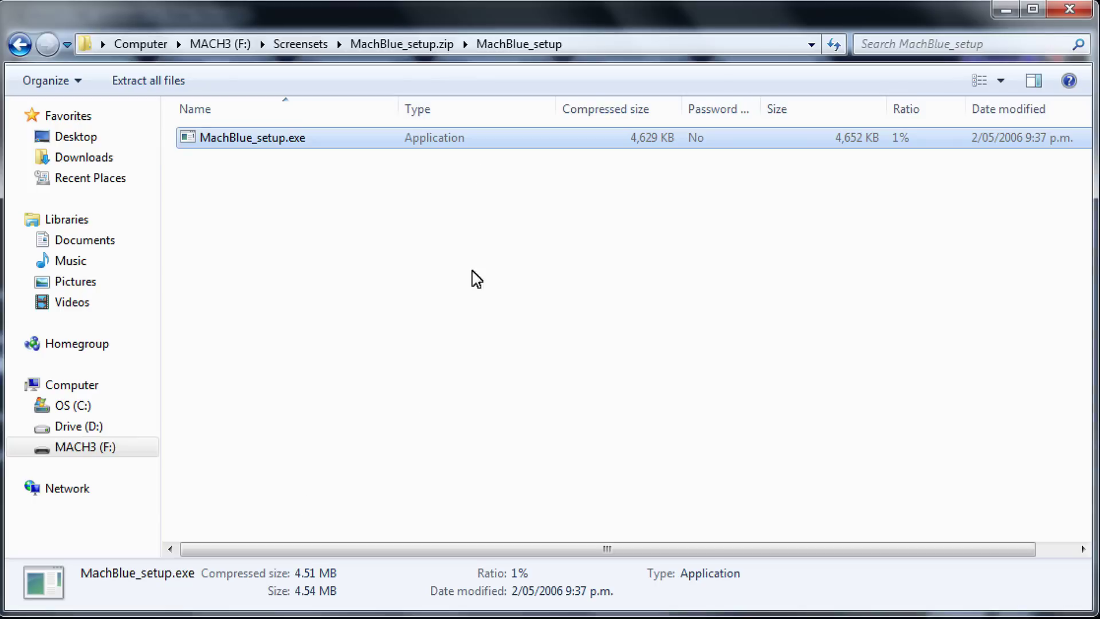
Copy Router.set from the Mach3 folder inside 3_axis_router.zip.
{"action": "left_click", "coordinate": [16, 46]}
{"action": "left_click", "coordinate": [205, 138]}
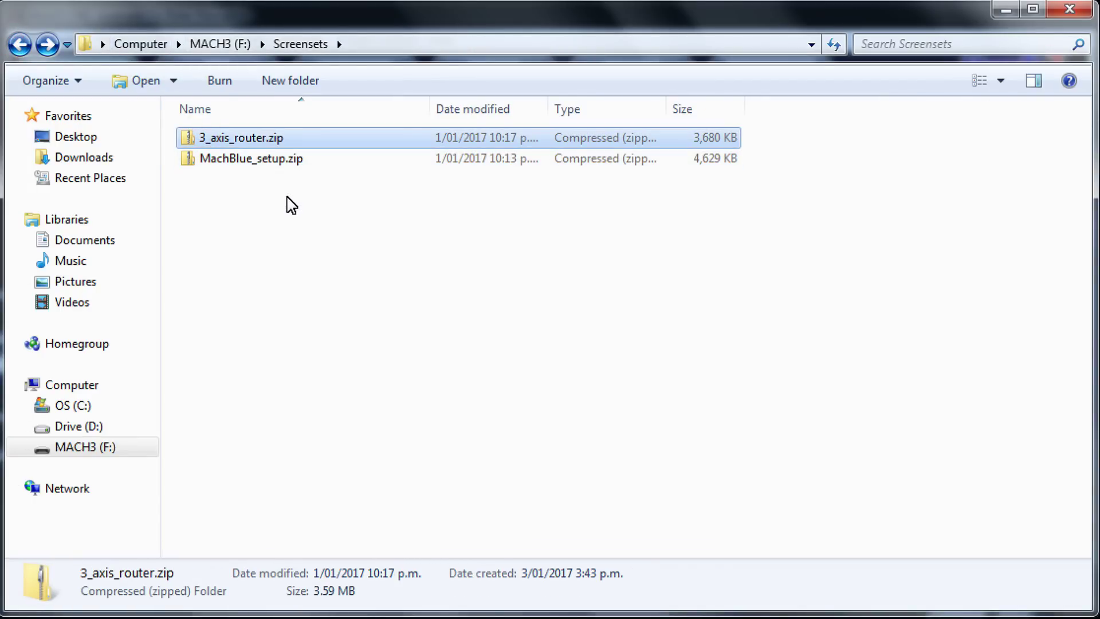
{"action": "double_click", "coordinate": [269, 142]}
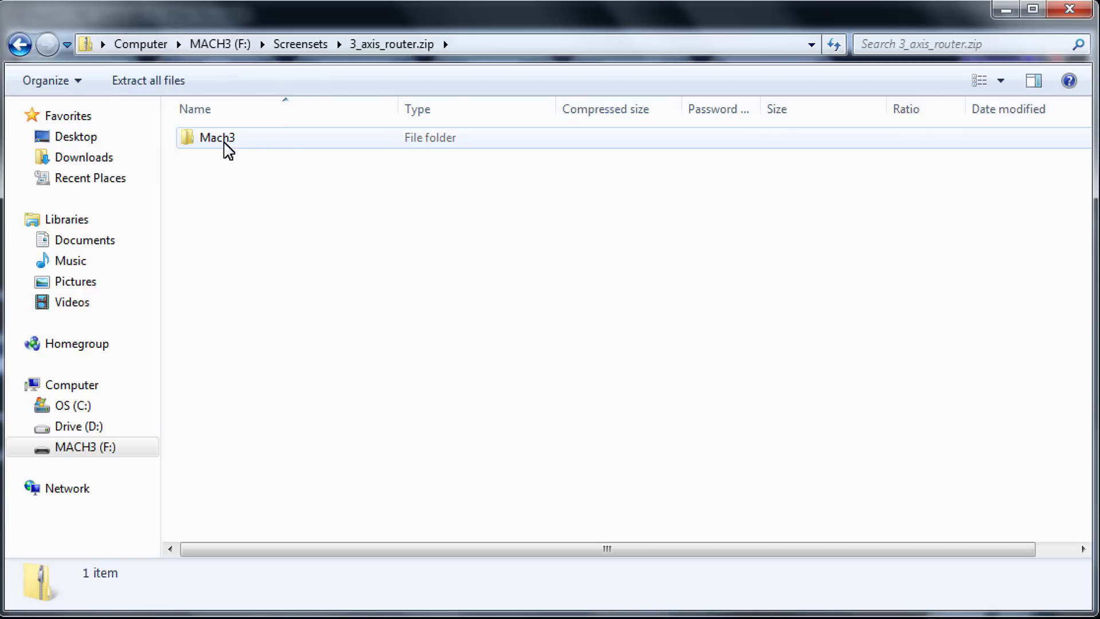
{"action": "double_click", "coordinate": [228, 150]}
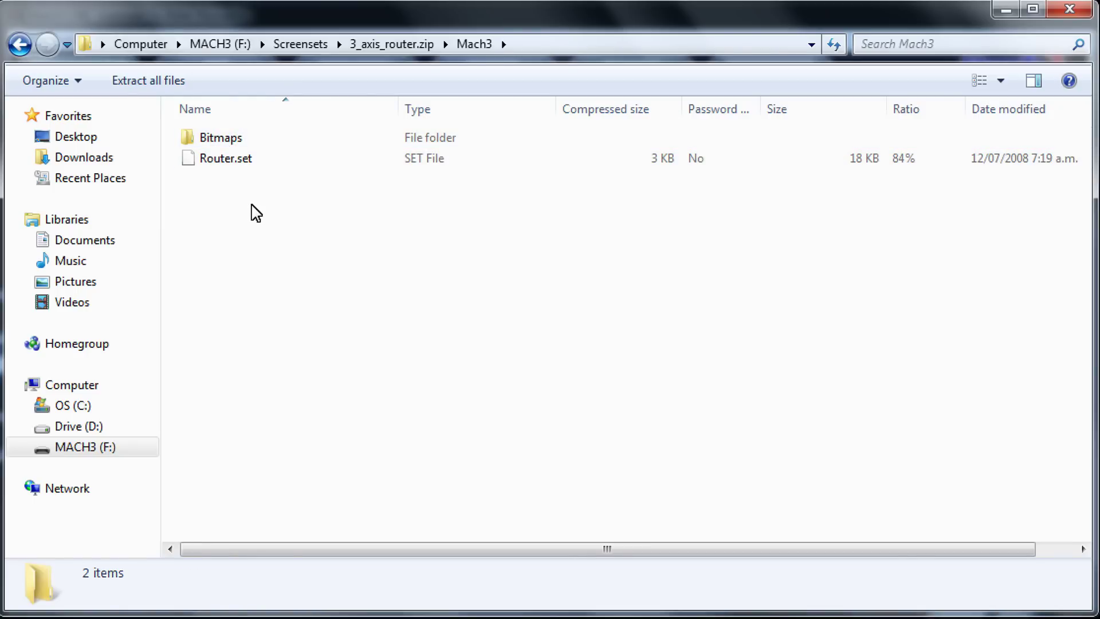
{"action": "left_click", "coordinate": [240, 164]}
{"action": "right_click", "coordinate": [240, 164]}
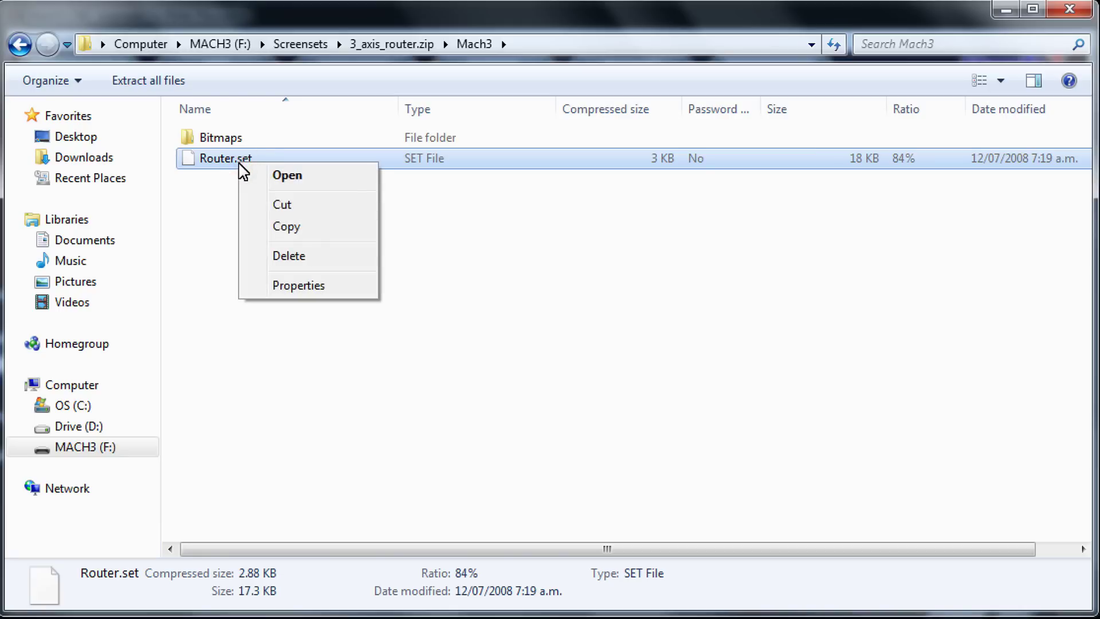
{"action": "left_click", "coordinate": [282, 226]}
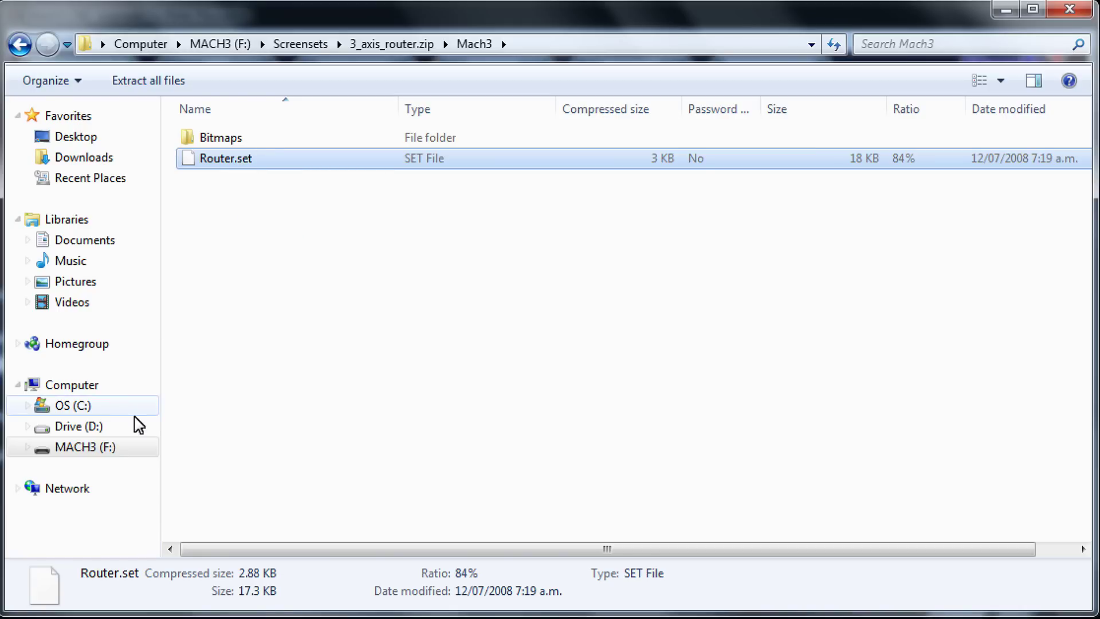
Paste Router.set into C:\Mach3.
{"action": "left_click", "coordinate": [92, 408]}
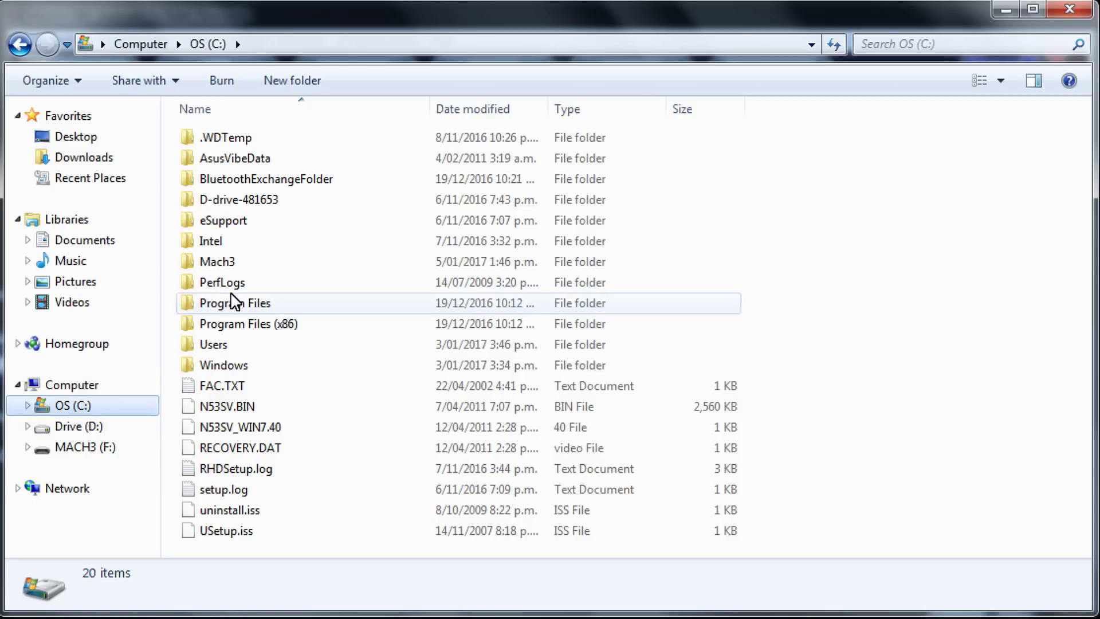
{"action": "double_click", "coordinate": [243, 262]}
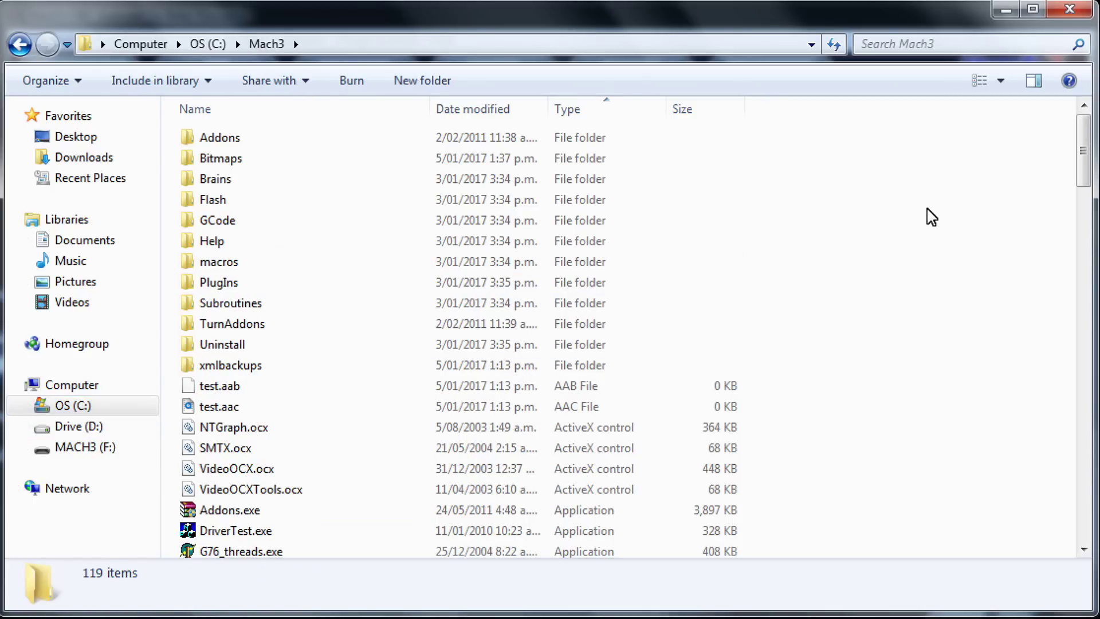
{"action": "right_click", "coordinate": [887, 202]}
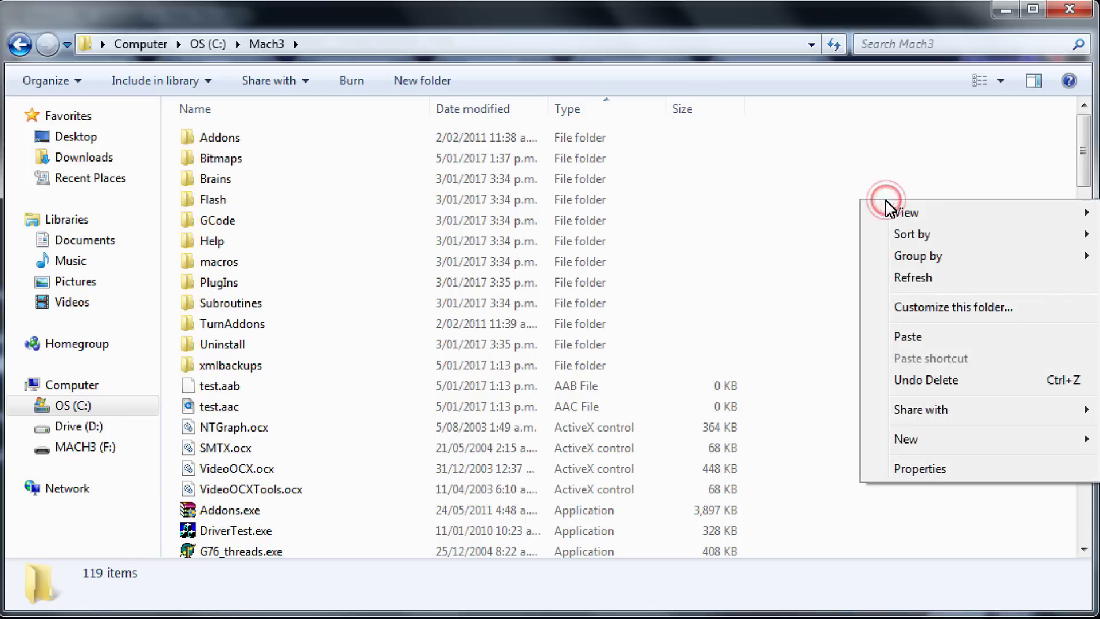
{"action": "left_click", "coordinate": [898, 335]}
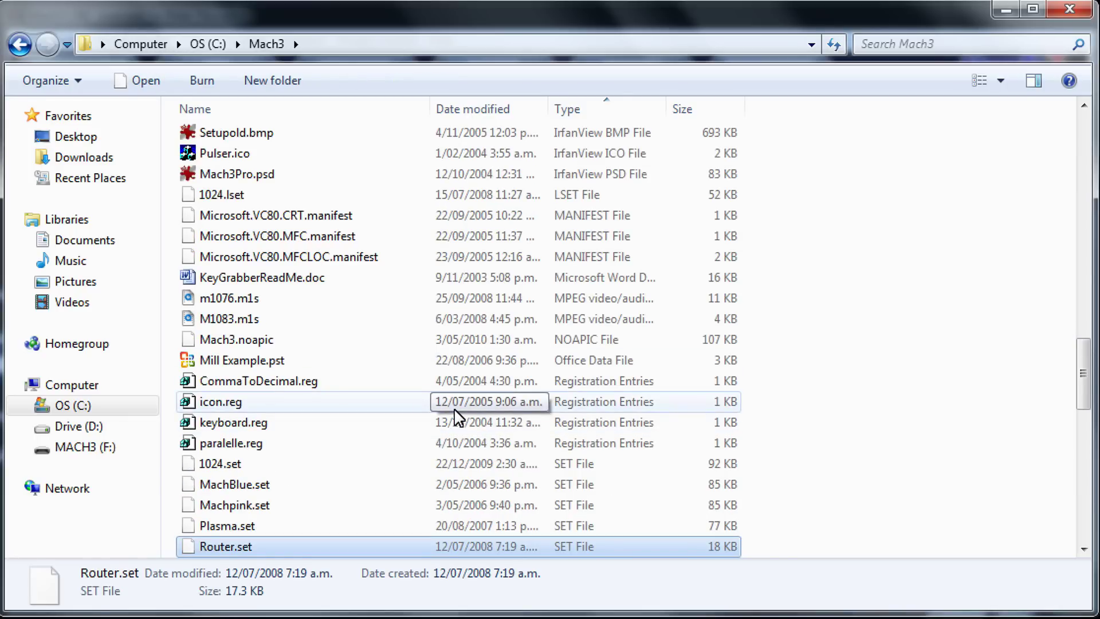
{"action": "left_click", "coordinate": [21, 45]}
Copy the Router folder from the archive's Bitmaps folder.
{"action": "left_click", "coordinate": [21, 46]}
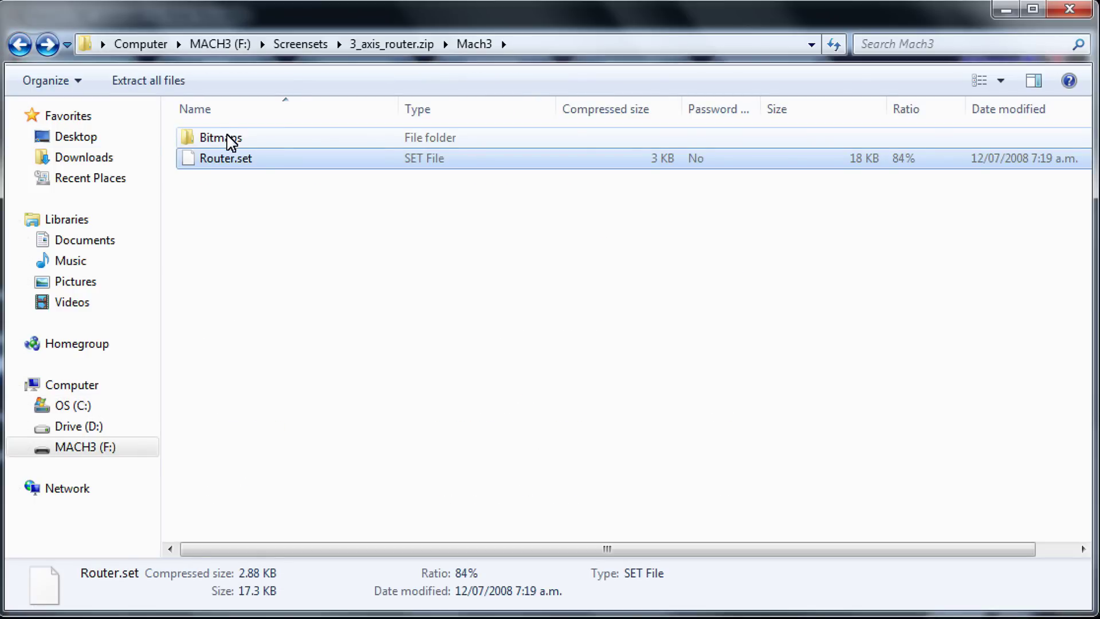
{"action": "double_click", "coordinate": [230, 141]}
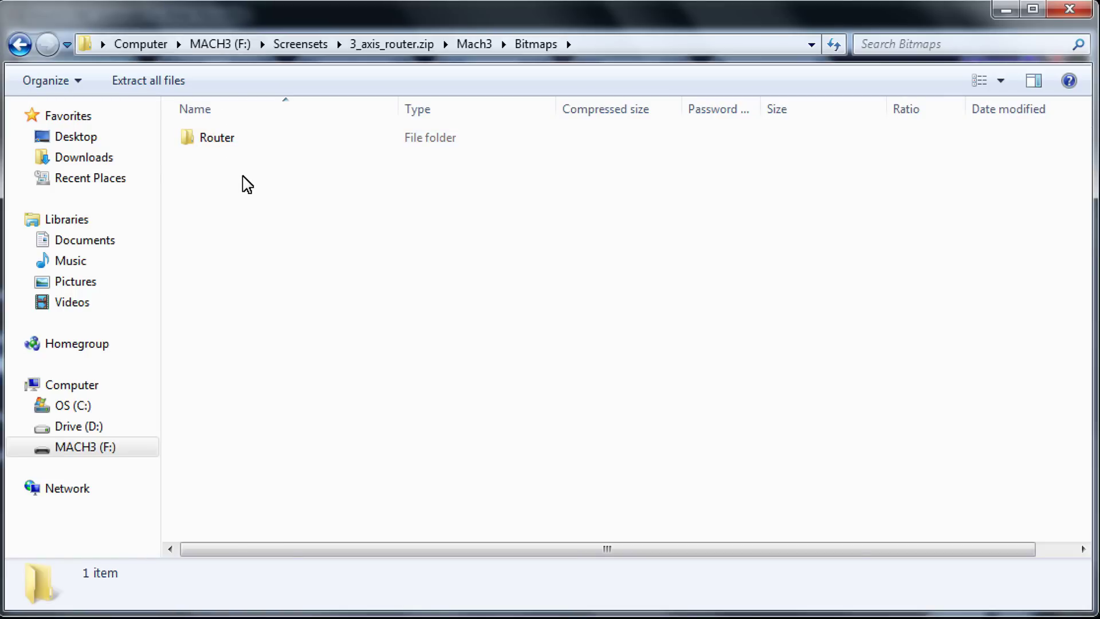
{"action": "double_click", "coordinate": [218, 142]}
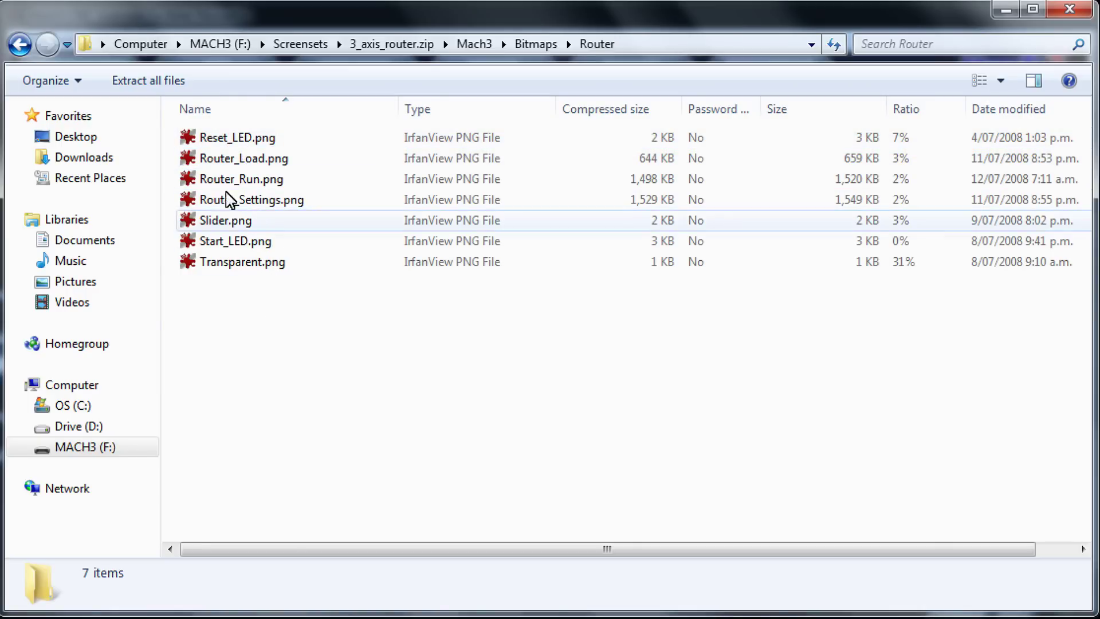
{"action": "left_click", "coordinate": [19, 51]}
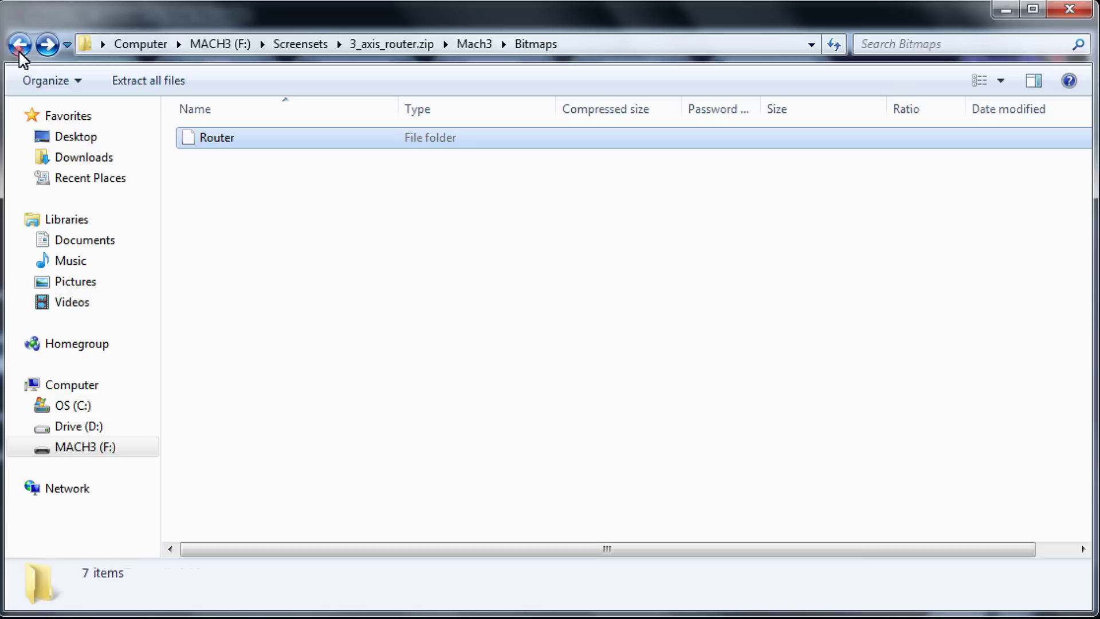
{"action": "right_click", "coordinate": [209, 140]}
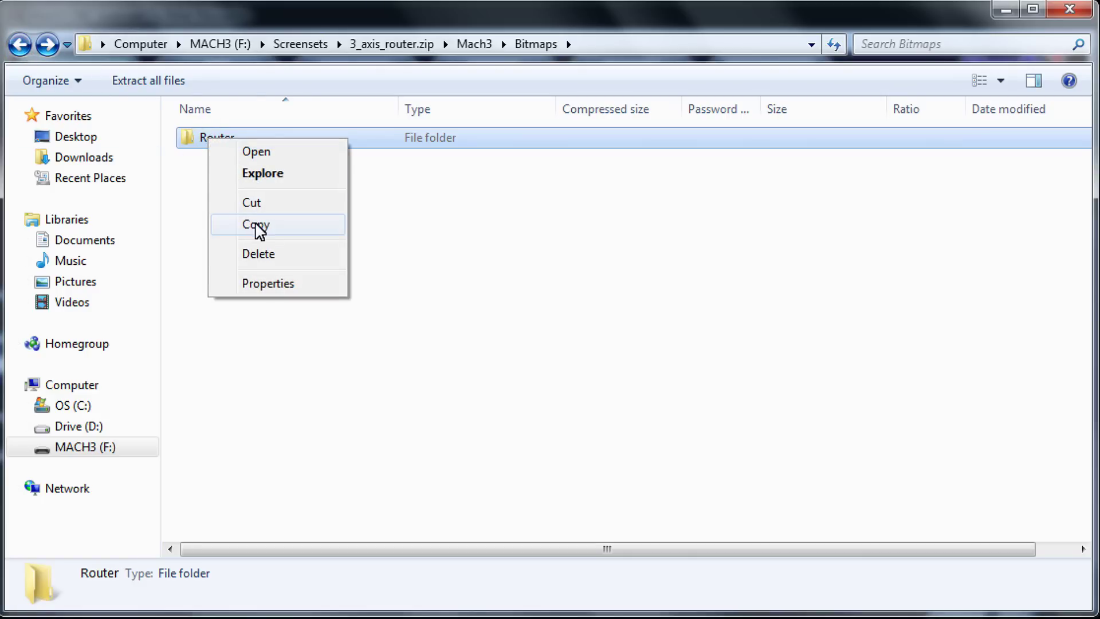
{"action": "left_click", "coordinate": [256, 224]}
Paste the Router folder into C:\Mach3\Bitmaps.
{"action": "left_click", "coordinate": [109, 406]}
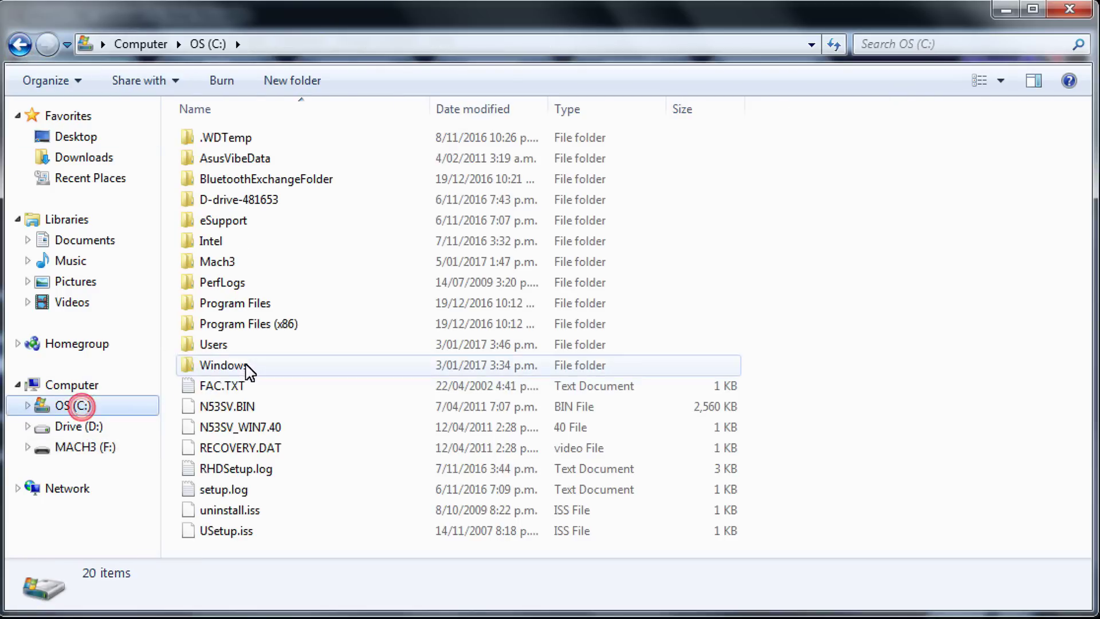
{"action": "left_click", "coordinate": [229, 262]}
{"action": "double_click", "coordinate": [229, 261]}
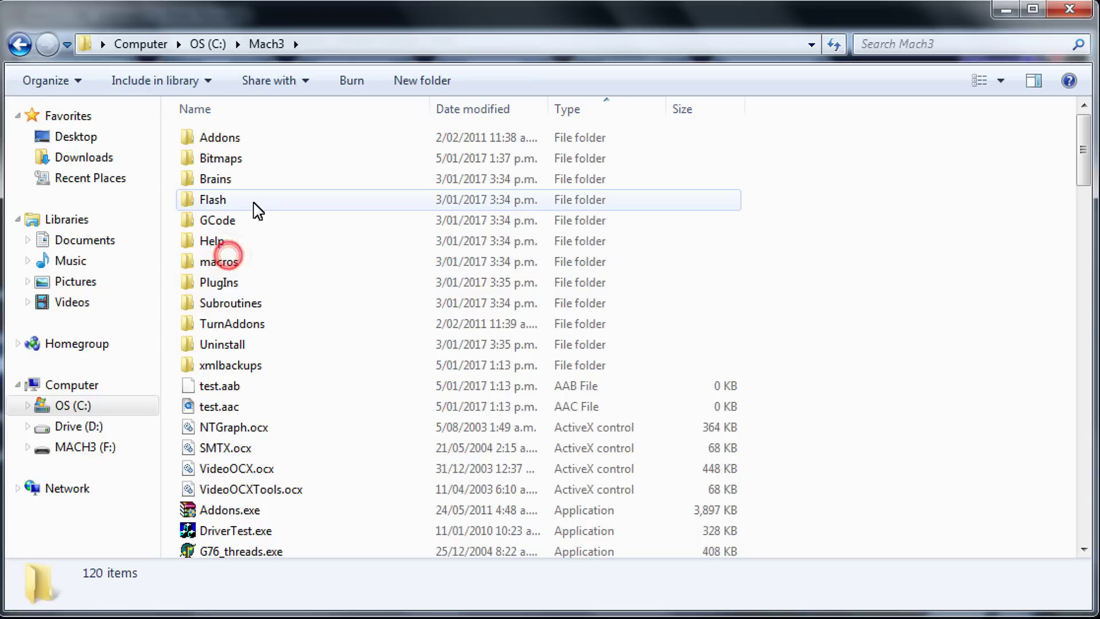
{"action": "double_click", "coordinate": [247, 162]}
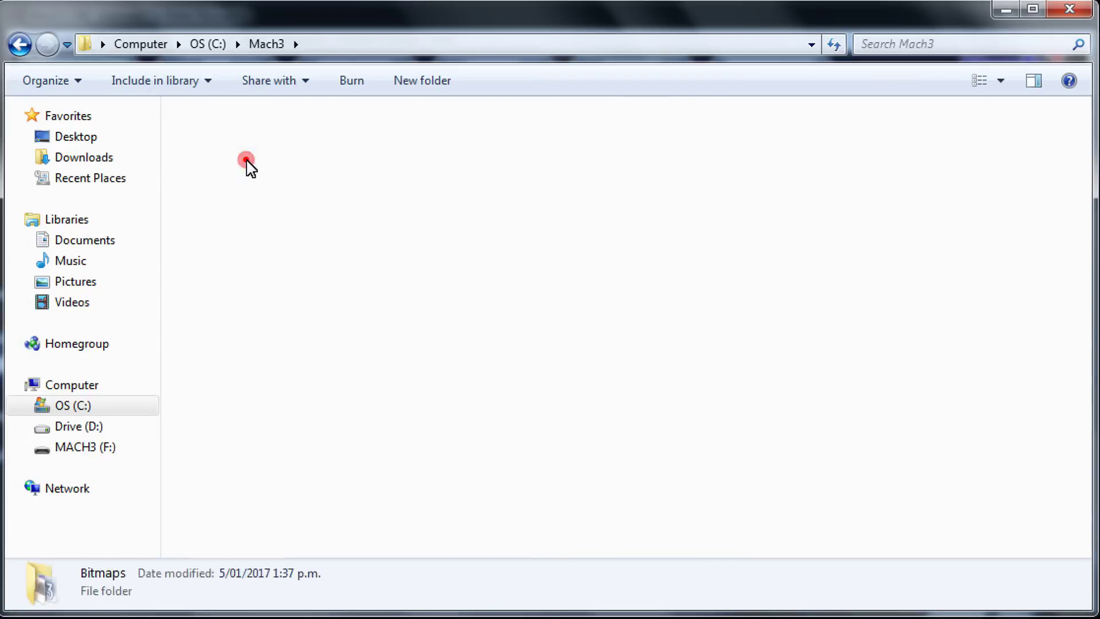
{"action": "right_click", "coordinate": [428, 358]}
{"action": "left_click", "coordinate": [479, 490]}
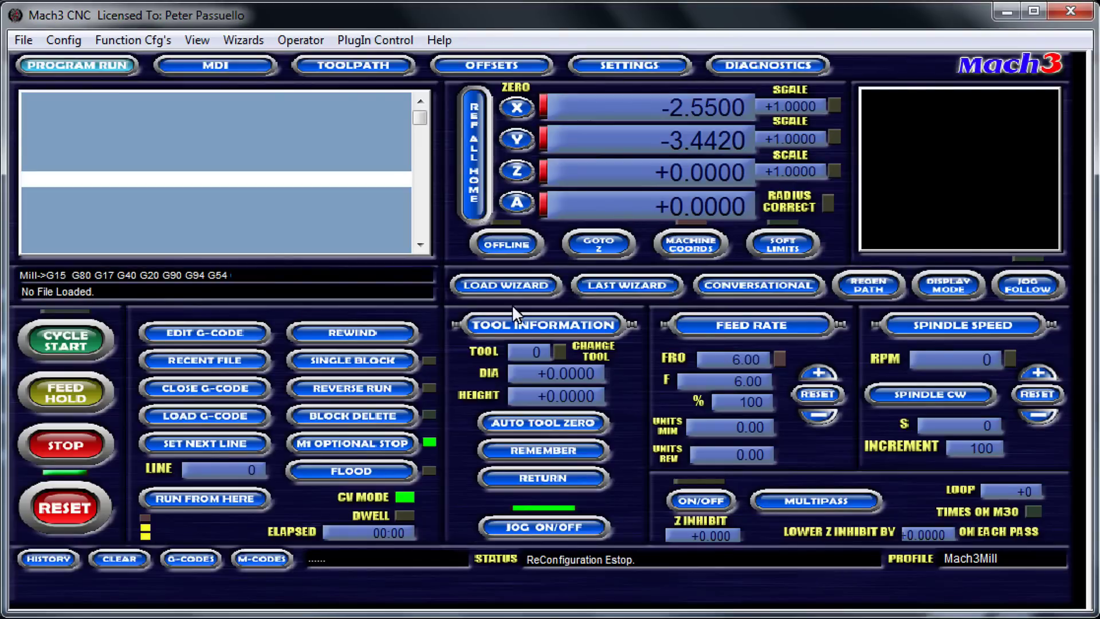
Load Router.set from the Mach3 folder through View > Load Screens.
{"action": "left_click", "coordinate": [190, 41]}
{"action": "left_click", "coordinate": [223, 61]}
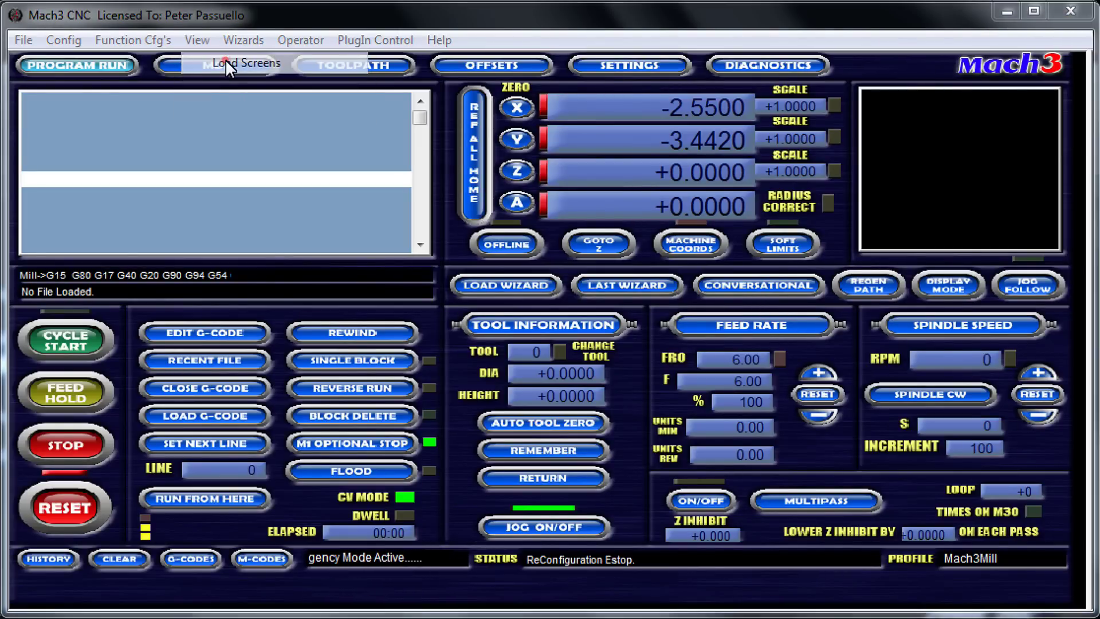
{"action": "left_click_drag", "start_coordinate": [802, 224], "coordinate": [805, 297]}
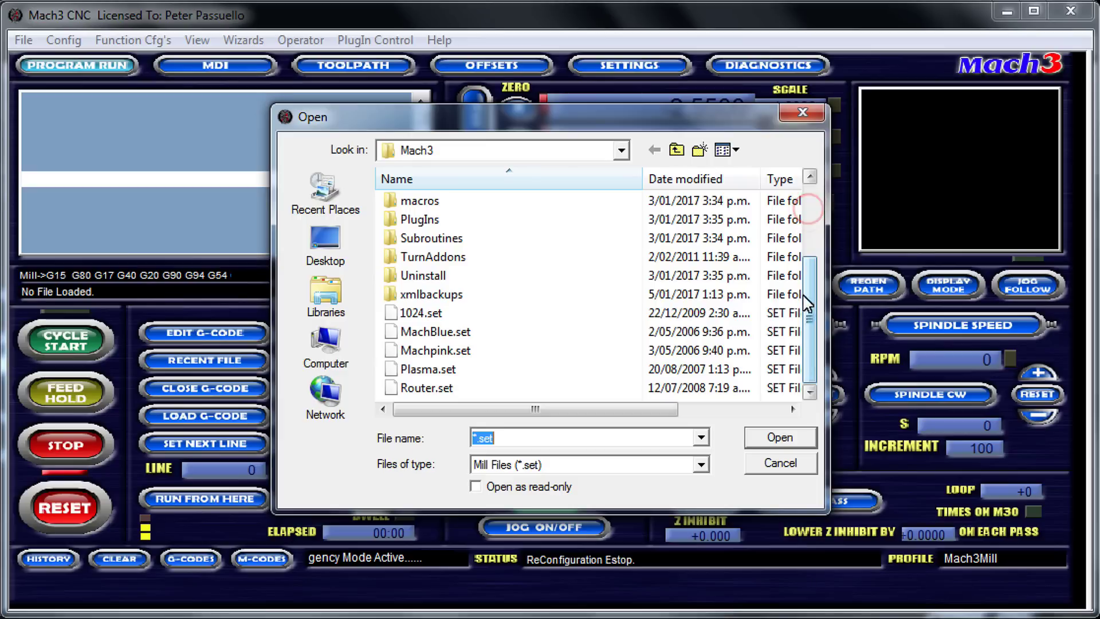
{"action": "double_click", "coordinate": [453, 389]}
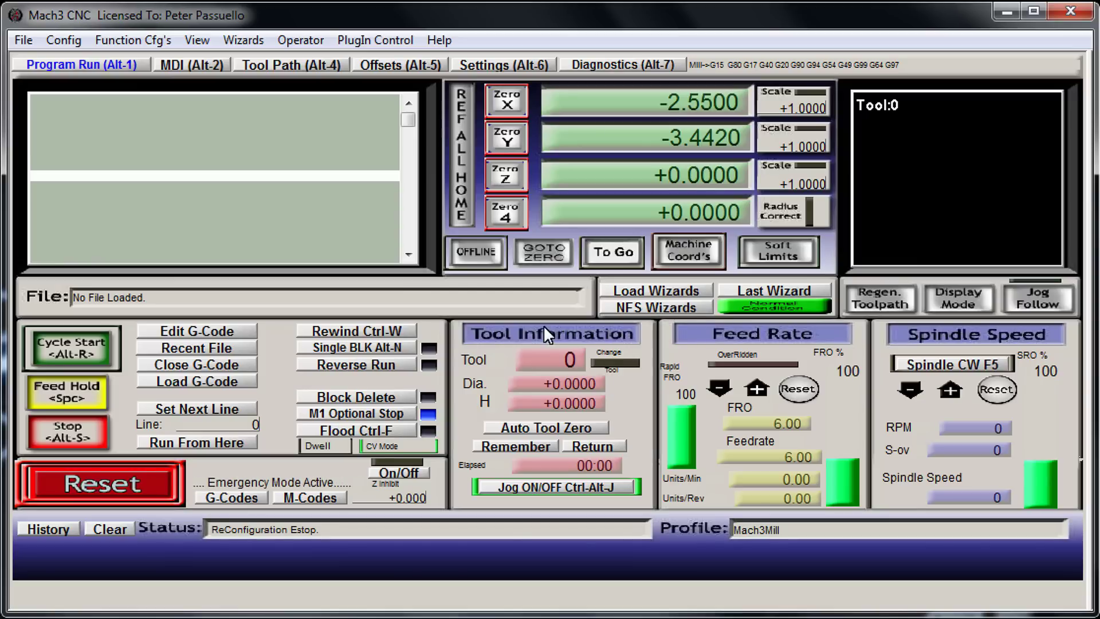
Close Mach3 and open the C:\Mach3\Bitmaps folder in Explorer.
{"action": "left_click", "coordinate": [1080, 17]}
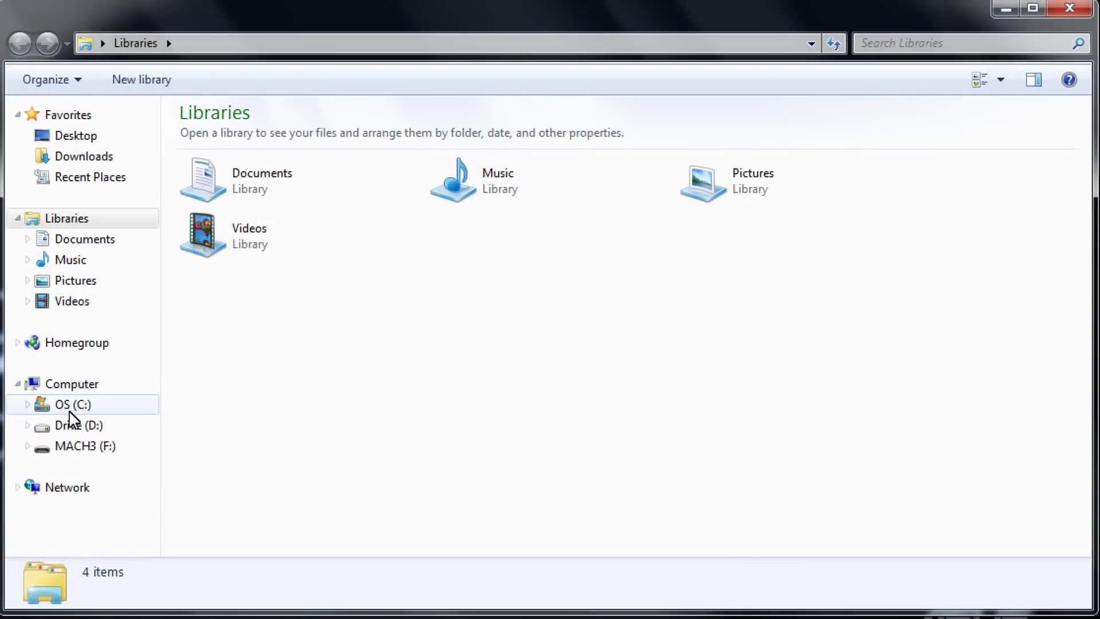
{"action": "left_click", "coordinate": [70, 408]}
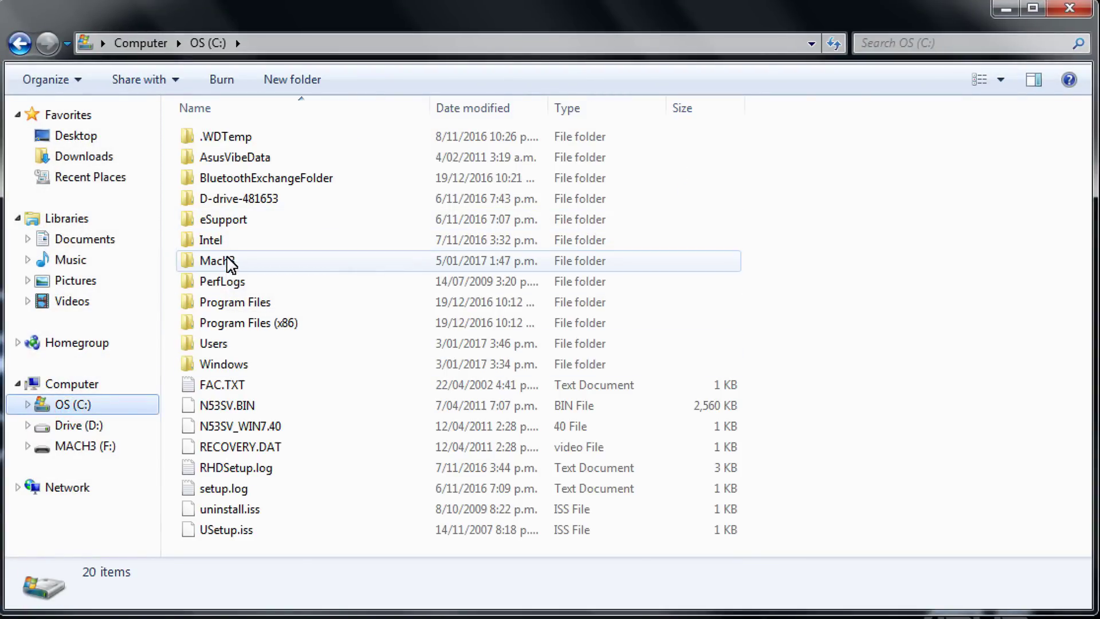
{"action": "double_click", "coordinate": [229, 262]}
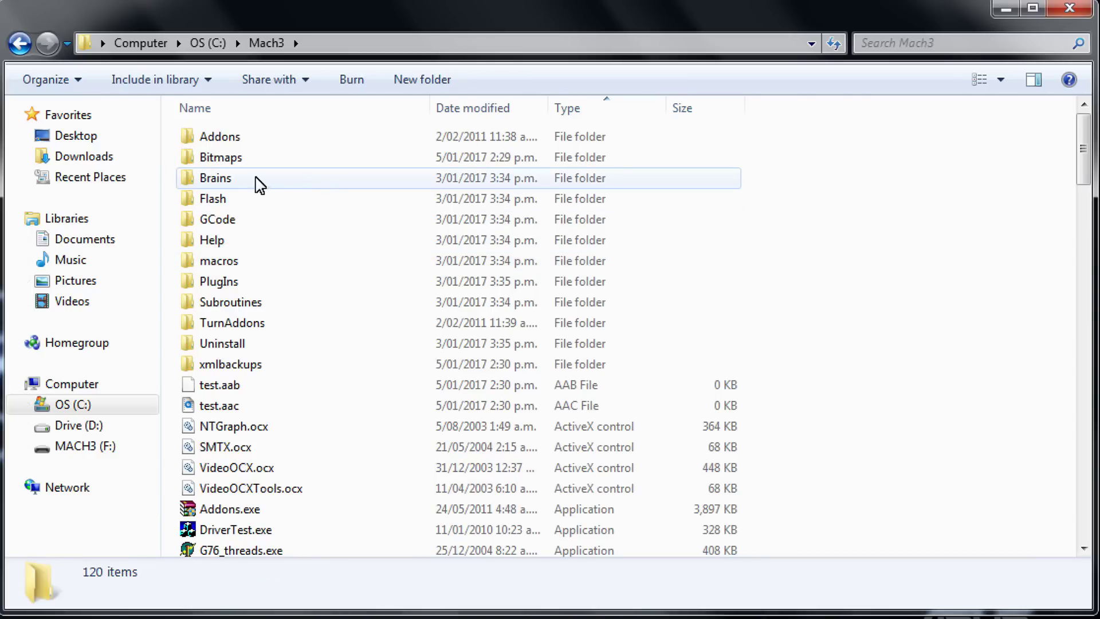
{"action": "double_click", "coordinate": [230, 161]}
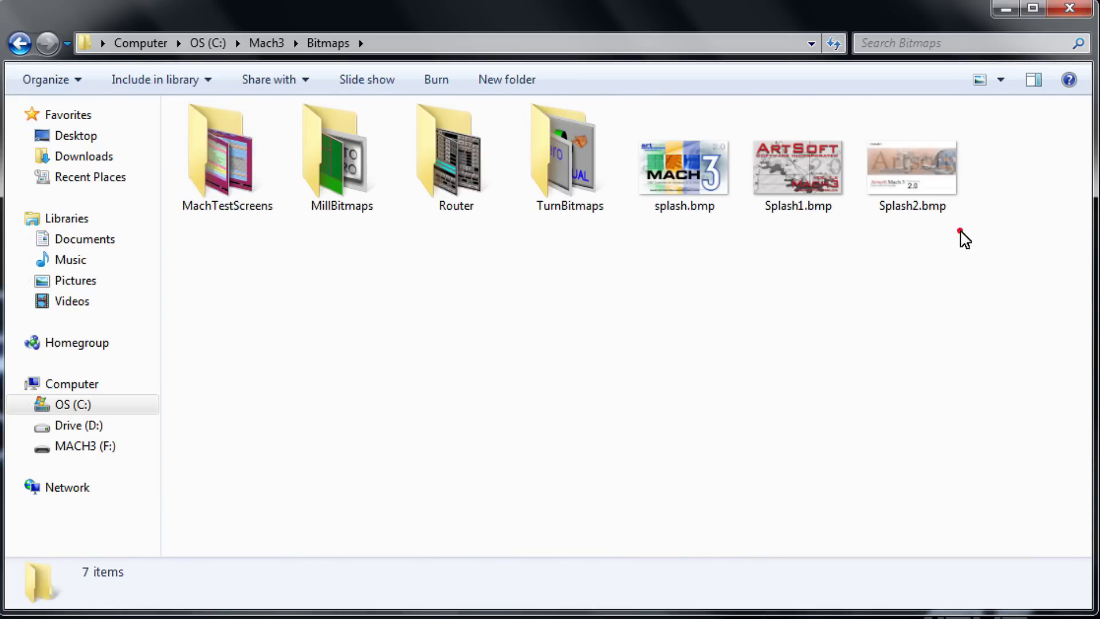
Delete splash.bmp, Splash1.bmp and Splash2.bmp to the Recycle Bin.
{"action": "left_click_drag", "start_coordinate": [961, 232], "coordinate": [636, 103]}
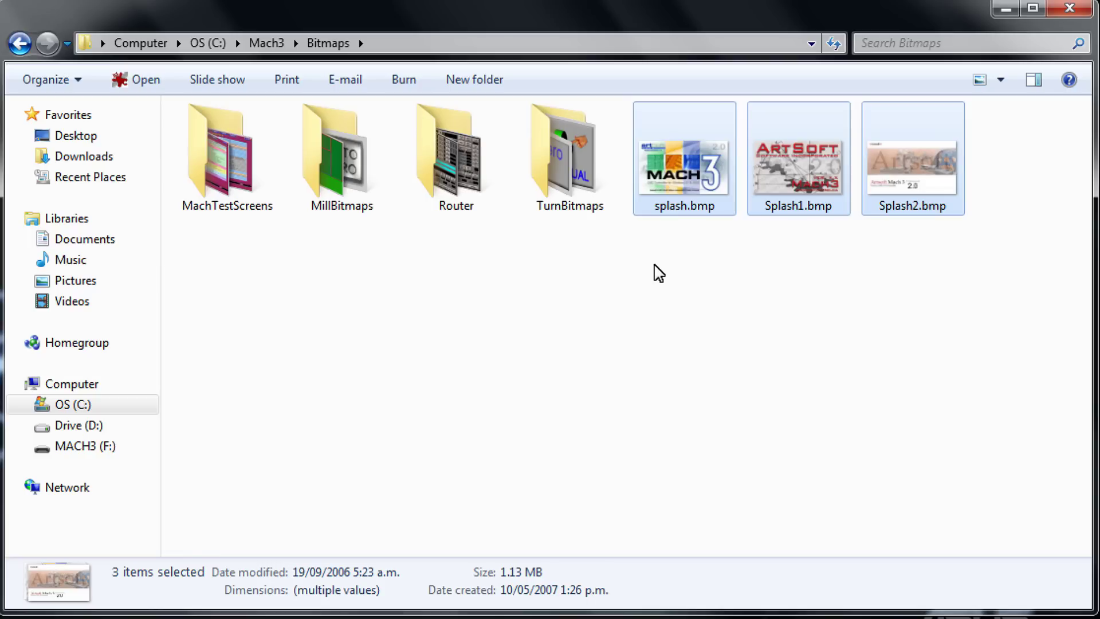
{"action": "key", "text": "Delete"}
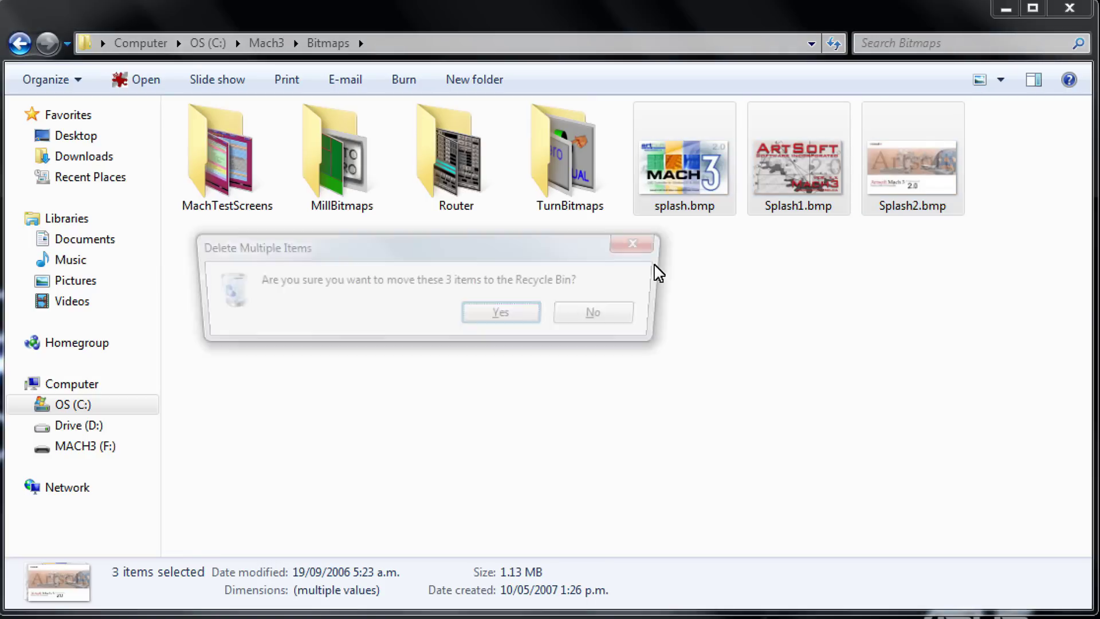
{"action": "left_click", "coordinate": [511, 315]}
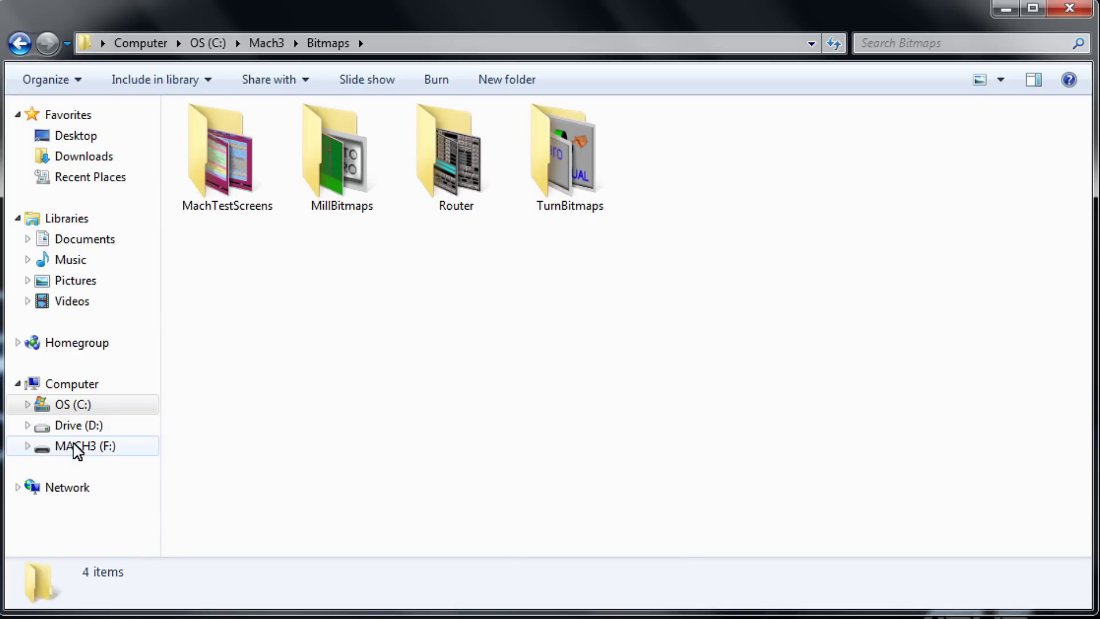
Select the three CNC Nutz splash bitmaps in F:\Mach3 Software\Splash Screens.
{"action": "left_click", "coordinate": [76, 451]}
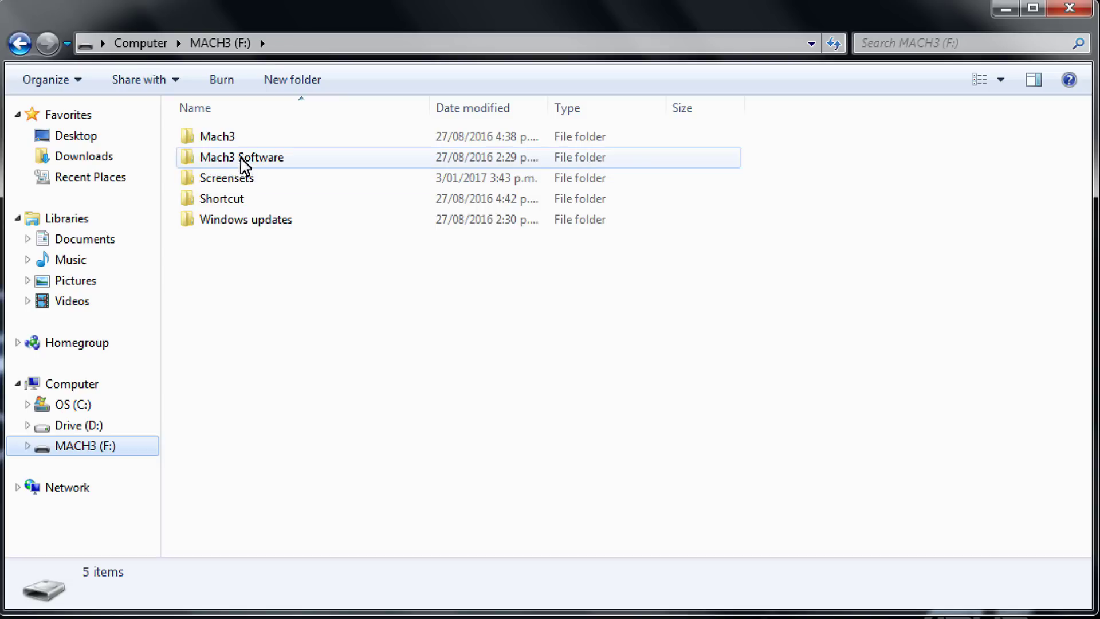
{"action": "double_click", "coordinate": [230, 160]}
{"action": "left_click", "coordinate": [230, 157]}
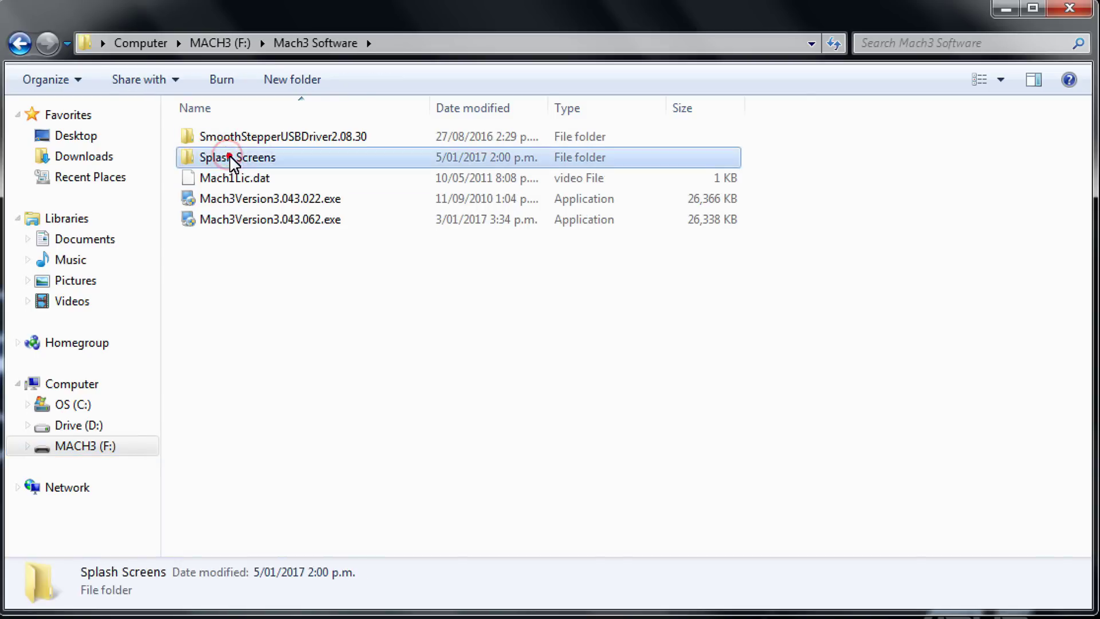
{"action": "double_click", "coordinate": [230, 157]}
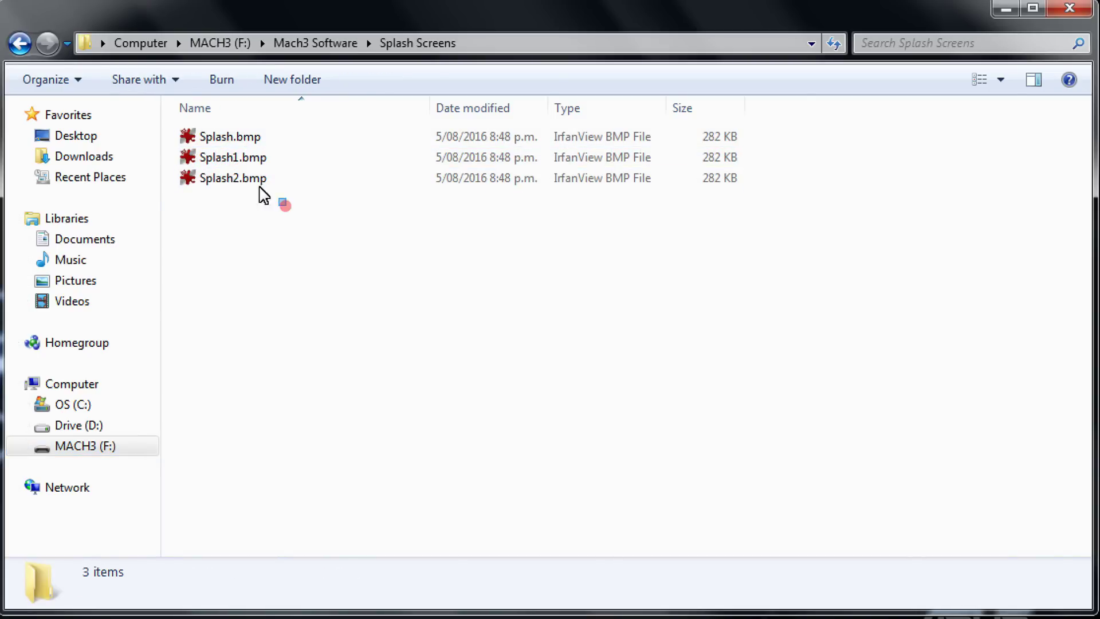
{"action": "left_click_drag", "start_coordinate": [285, 204], "coordinate": [186, 131]}
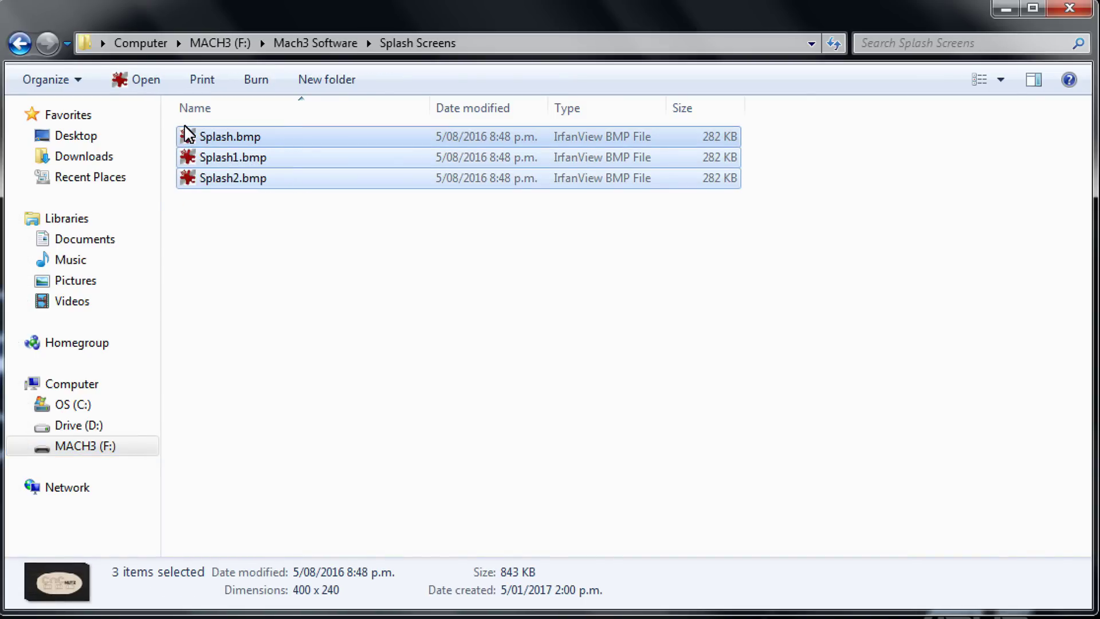
Paste Splash.bmp, Splash1.bmp and Splash2.bmp into C:\Mach3\Bitmaps.
{"action": "left_click", "coordinate": [90, 405]}
{"action": "double_click", "coordinate": [229, 260]}
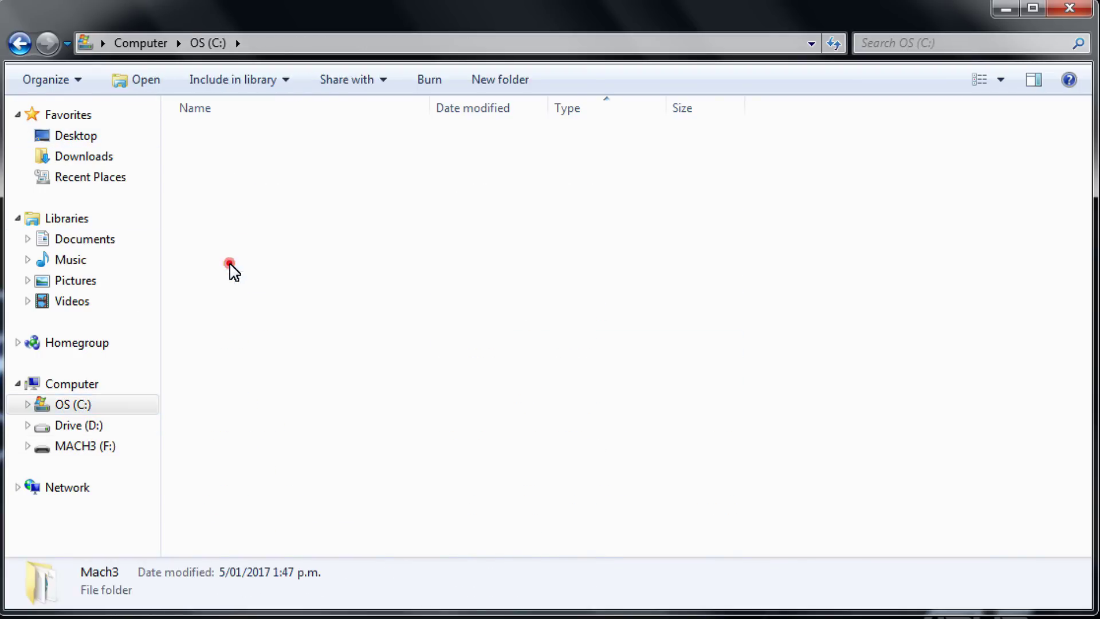
{"action": "double_click", "coordinate": [250, 156]}
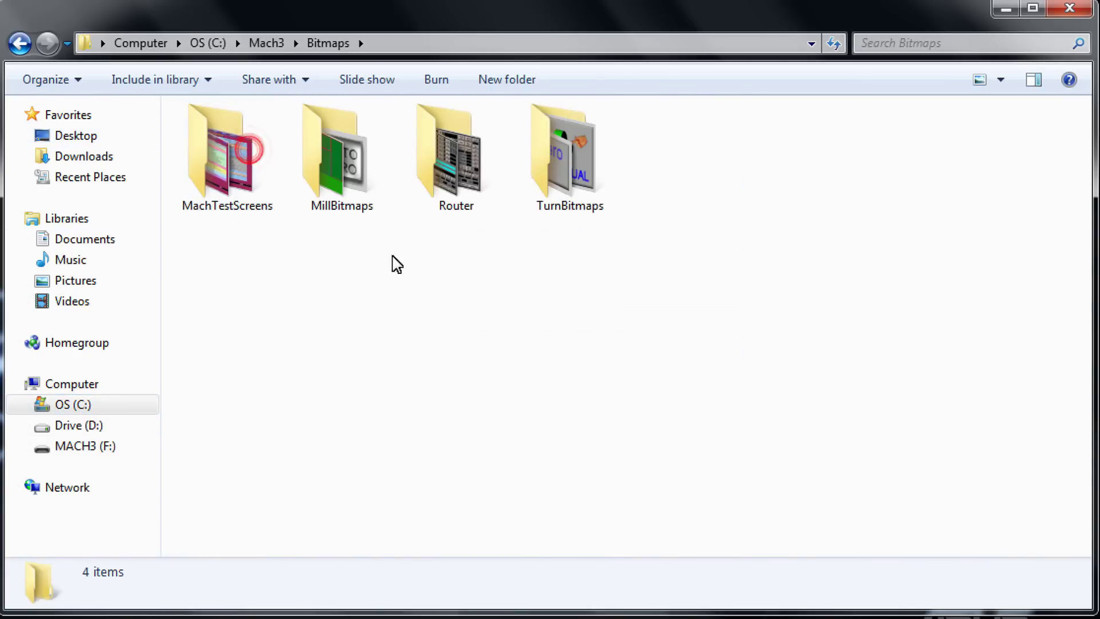
{"action": "right_click", "coordinate": [673, 258]}
{"action": "left_click", "coordinate": [745, 399]}
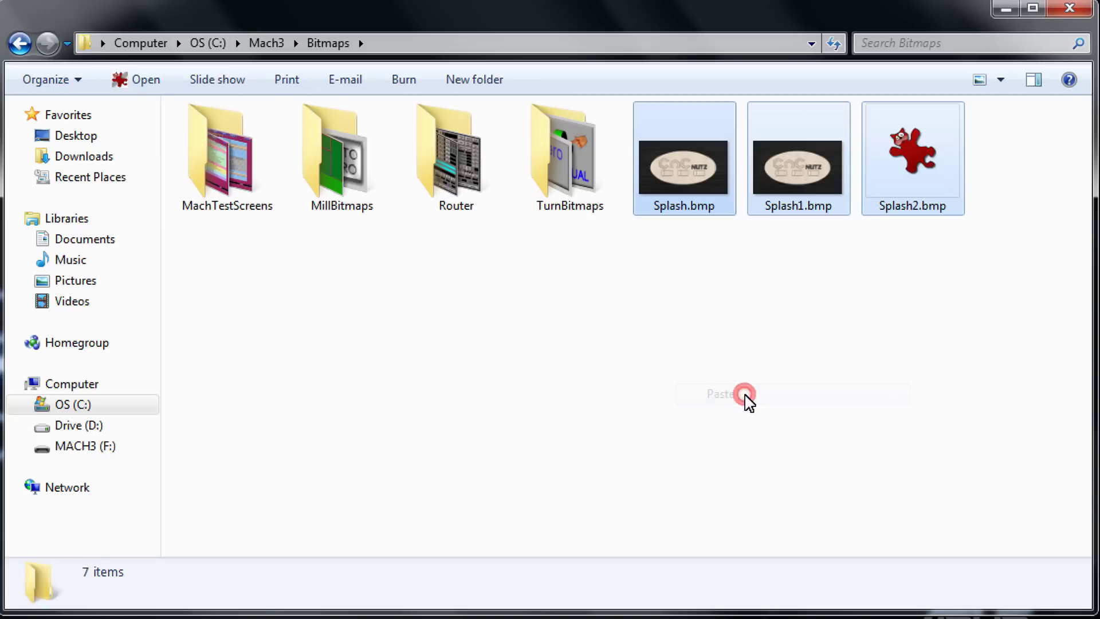
{"action": "left_click", "coordinate": [745, 395]}
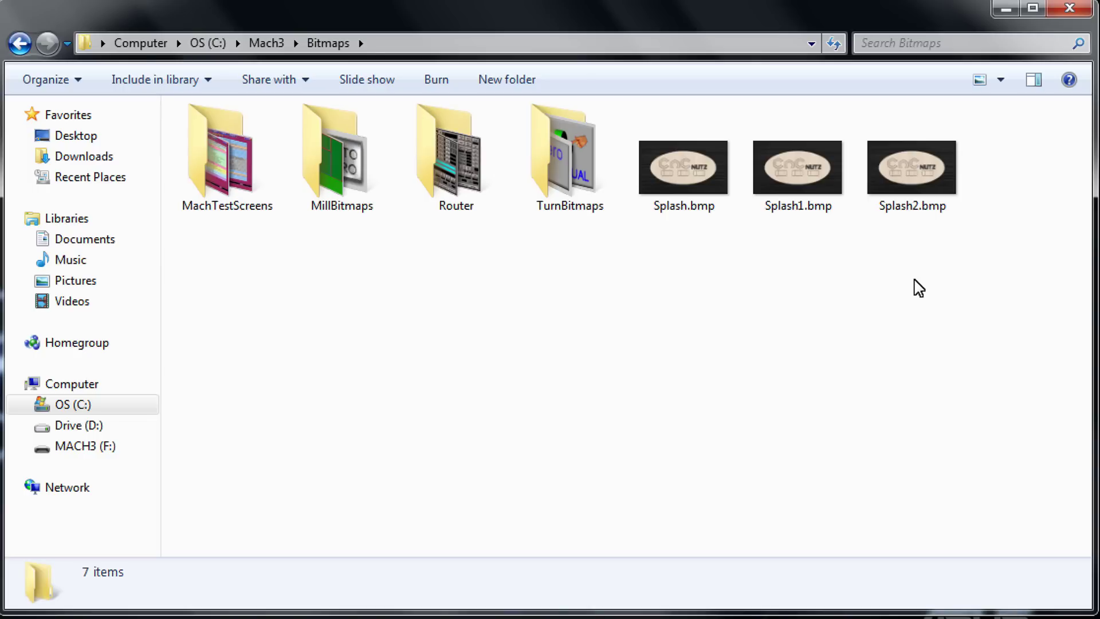
{"action": "left_click", "coordinate": [695, 165]}
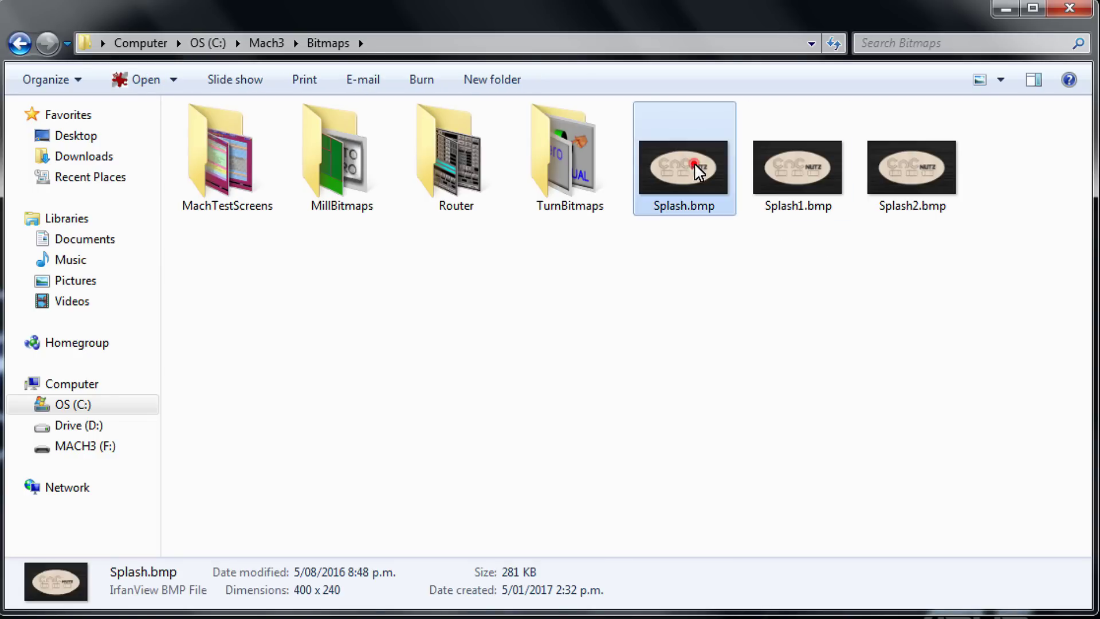
Open Splash.bmp in IrfanView to view the 400 x 240 CNC Nutz image.
{"action": "double_click", "coordinate": [695, 164]}
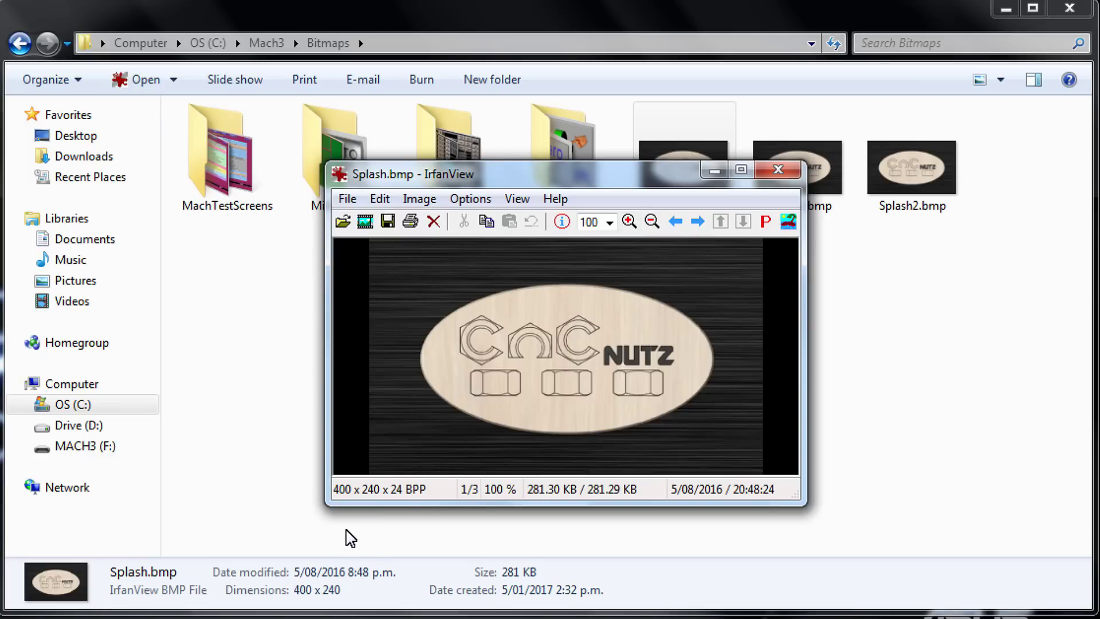